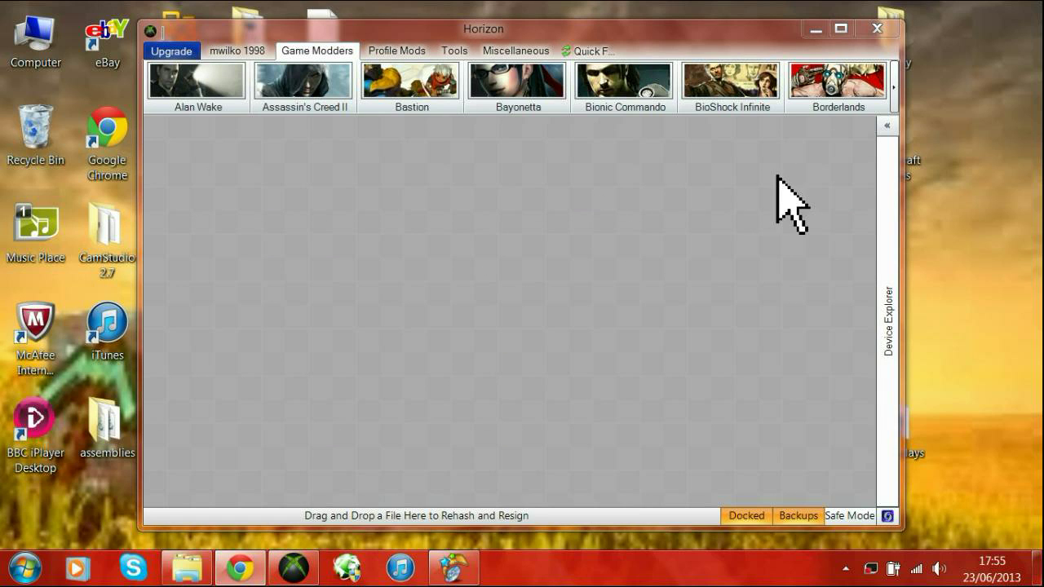
Open the Borderlands 2 saved game "YOUTUBE - Level 1" from the flash drive's Games folder in the package manager.
left_click(886, 159)
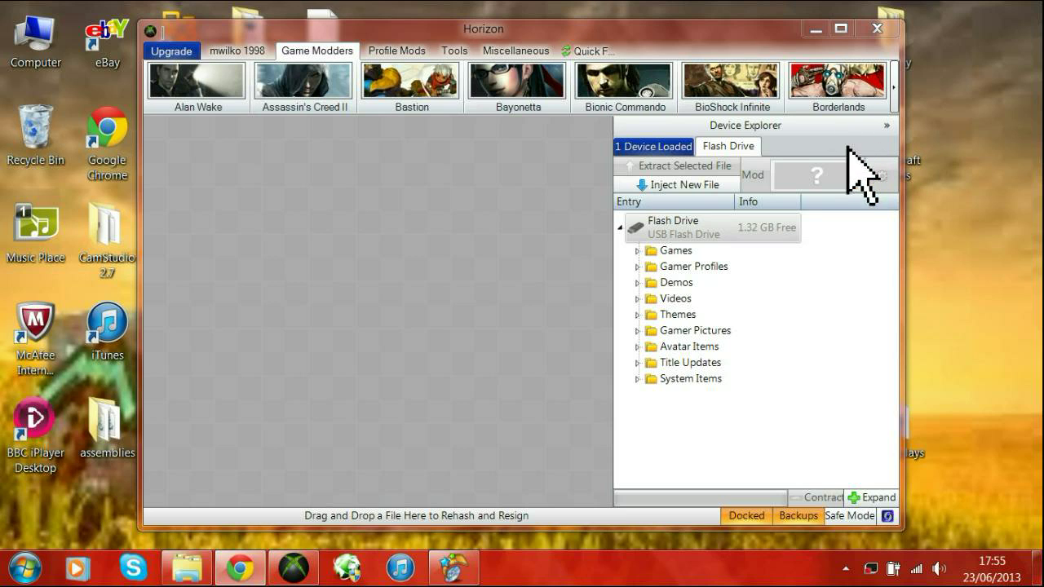
double_click(652, 253)
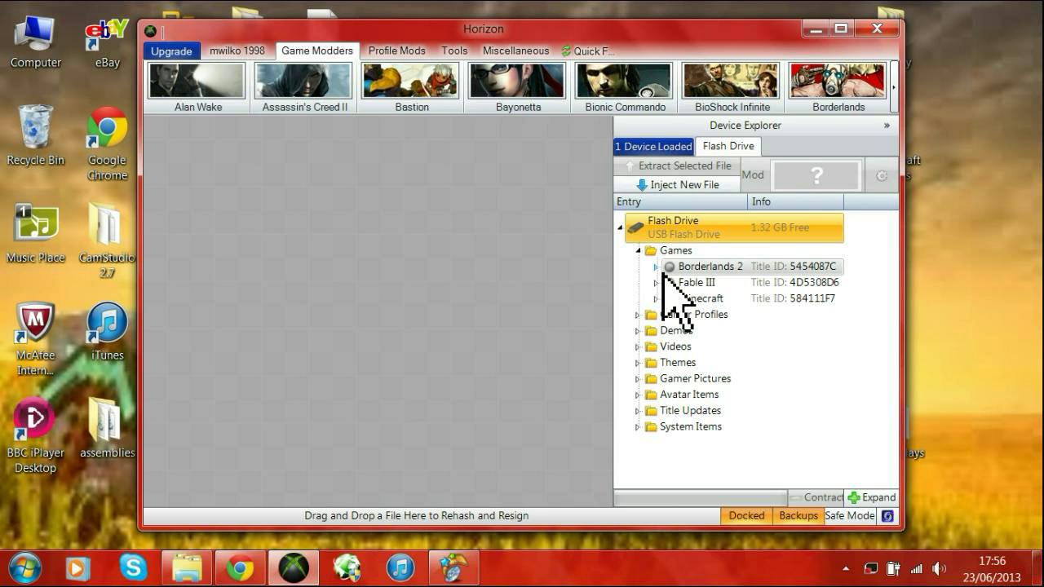
double_click(694, 266)
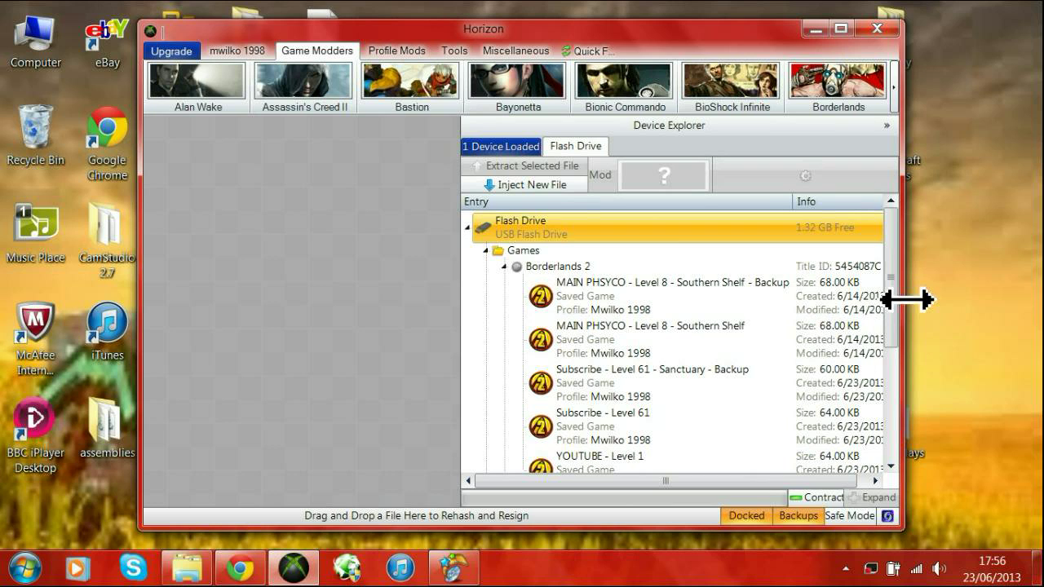
scroll(916, 327, "down", 3)
left_click_drag(617, 359, 361, 271)
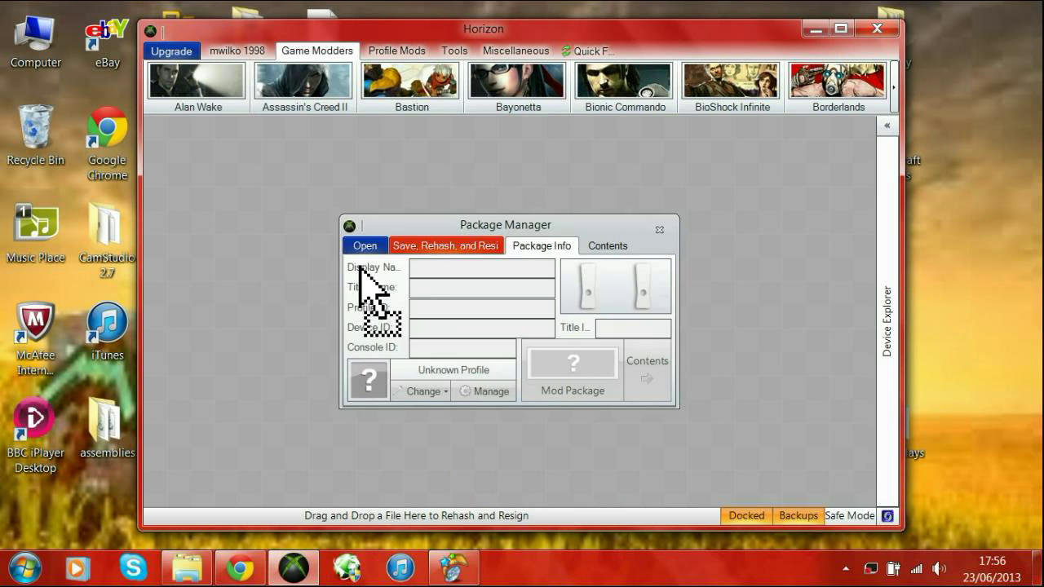
Extract SaveGame.sav from the package's contents to the Desktop, replacing the existing file.
left_click(612, 246)
left_click(502, 283)
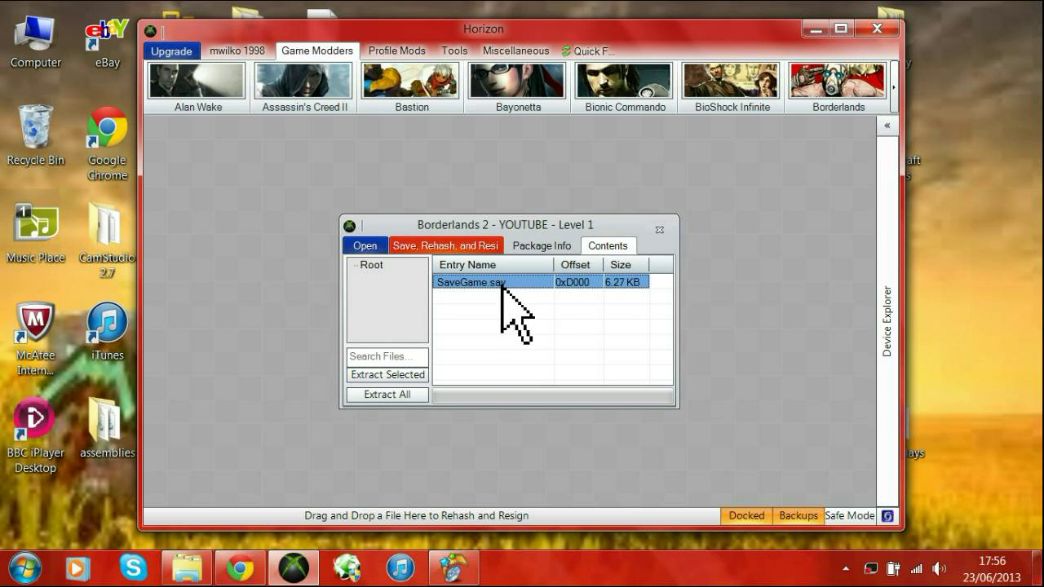
right_click(502, 283)
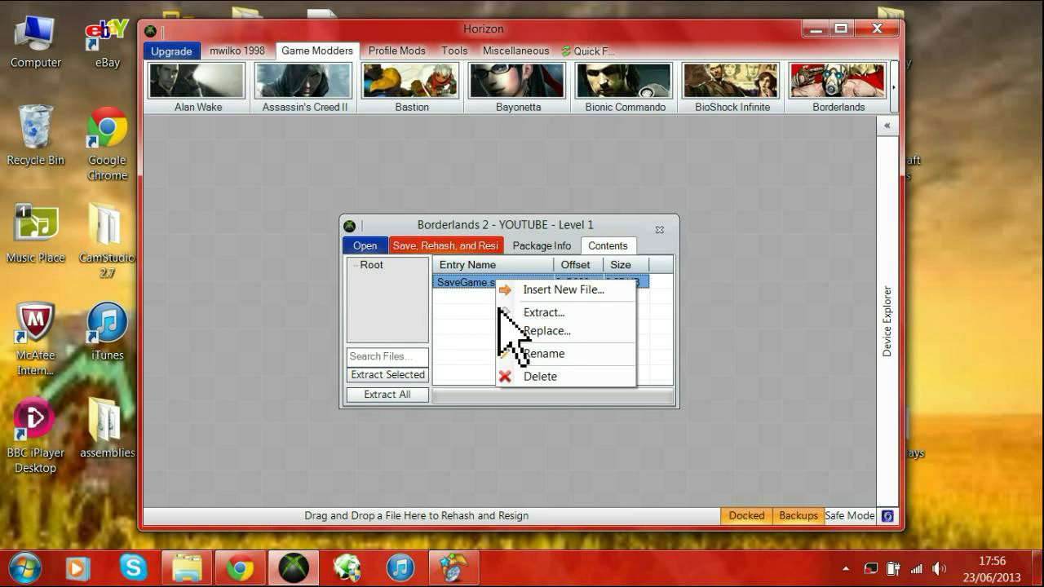
left_click(560, 319)
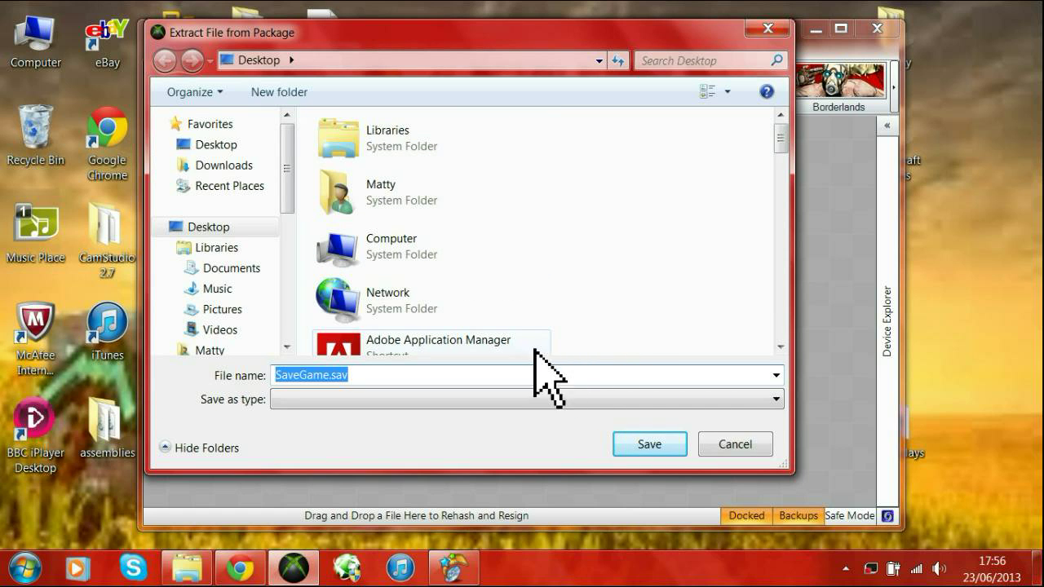
left_click(243, 152)
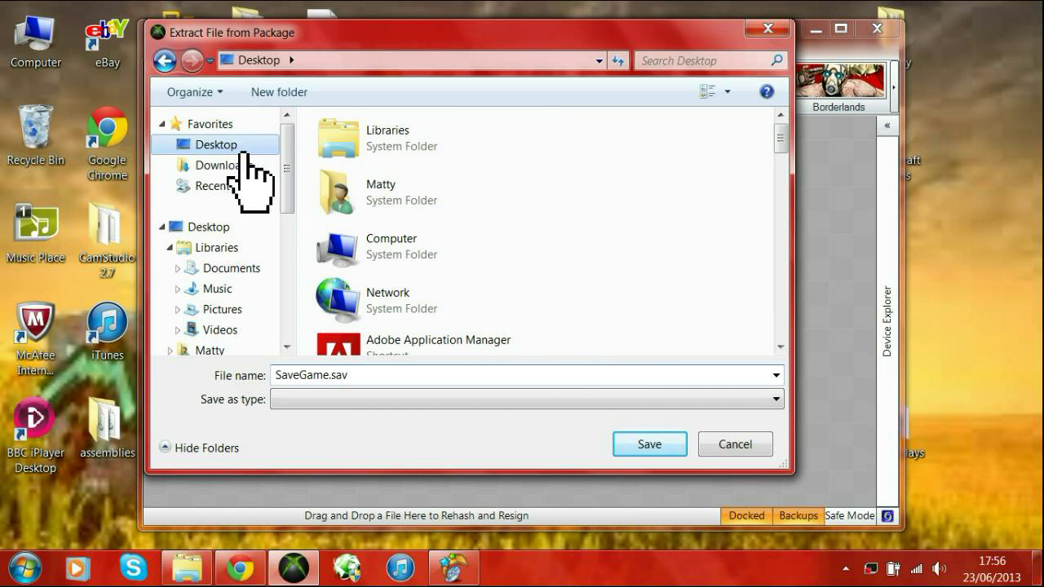
left_click(645, 443)
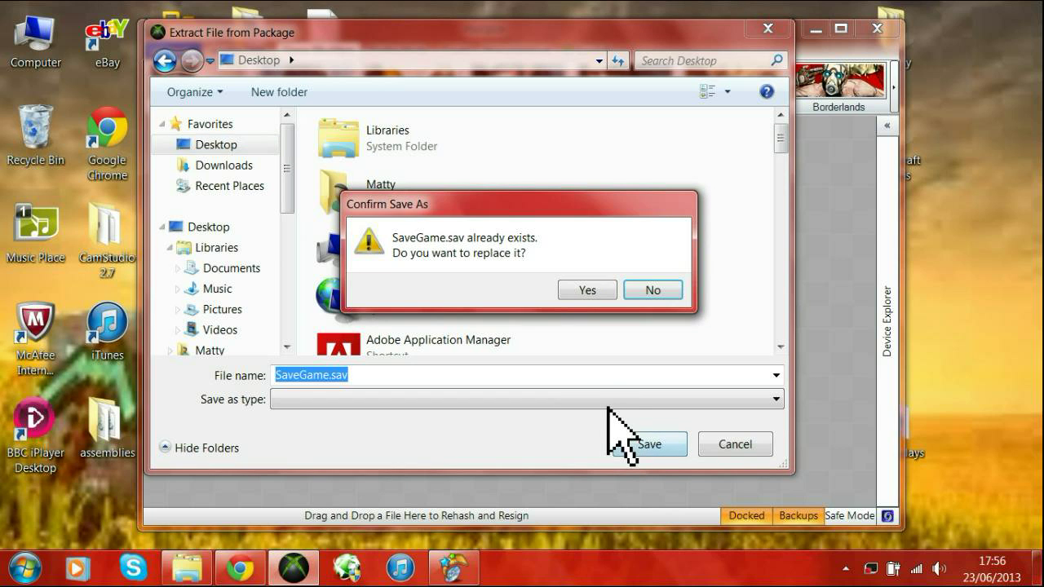
left_click(594, 293)
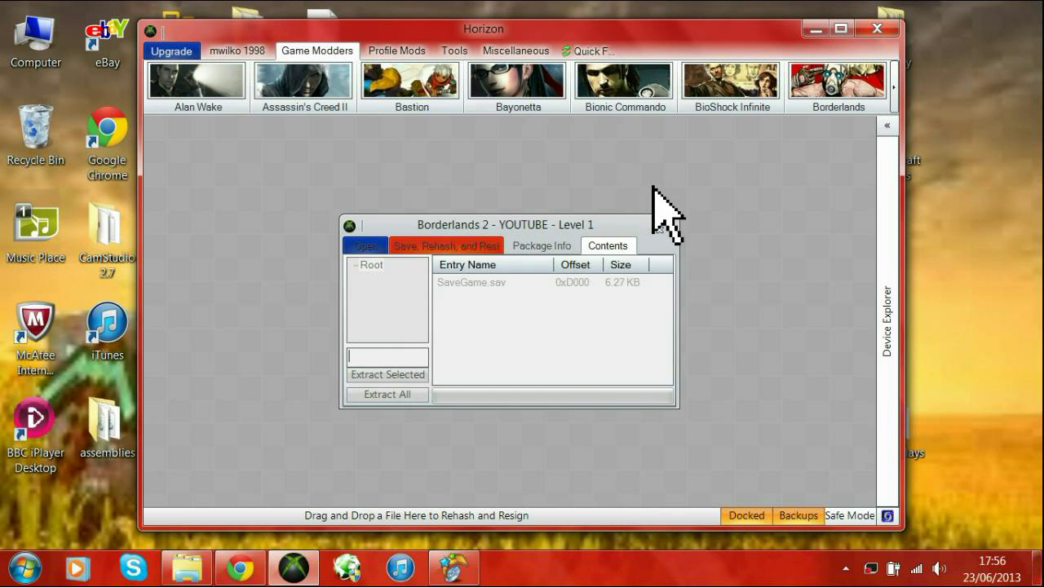
left_click(526, 308)
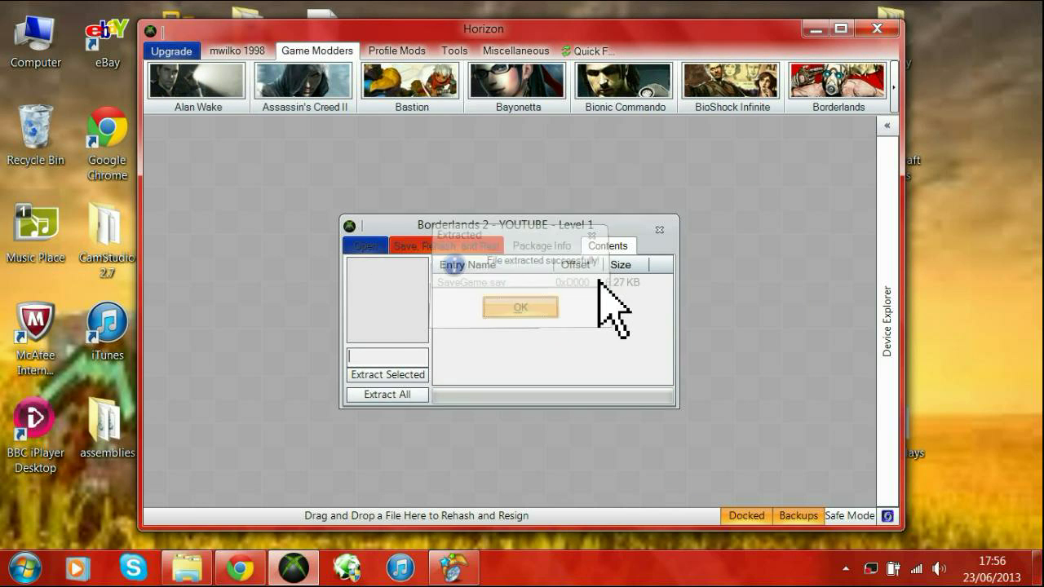
Minimize Horizon and launch Gibbed's Borderlands 2 Save Editor from the desktop.
left_click(661, 230)
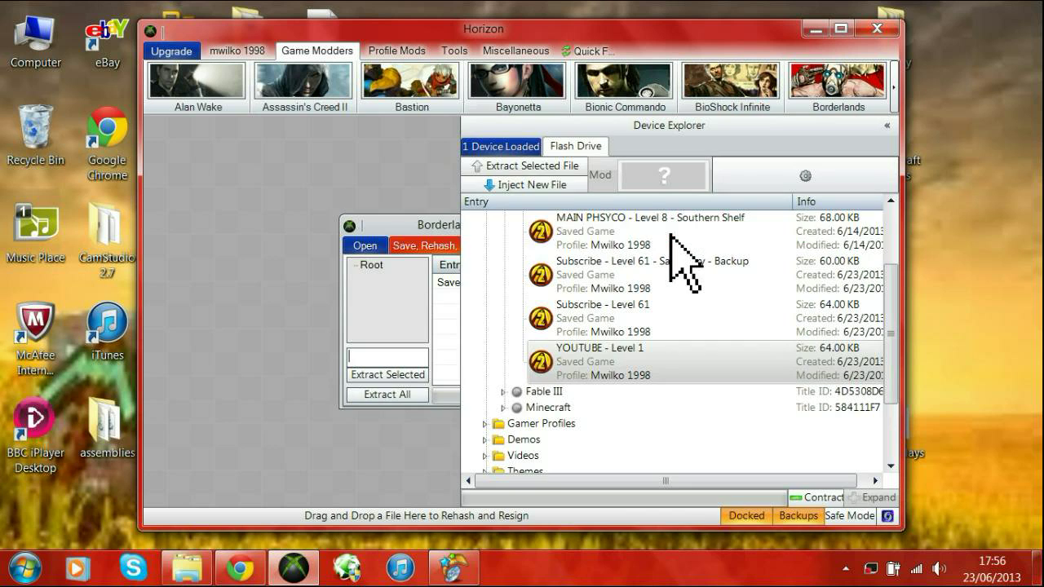
left_click(815, 30)
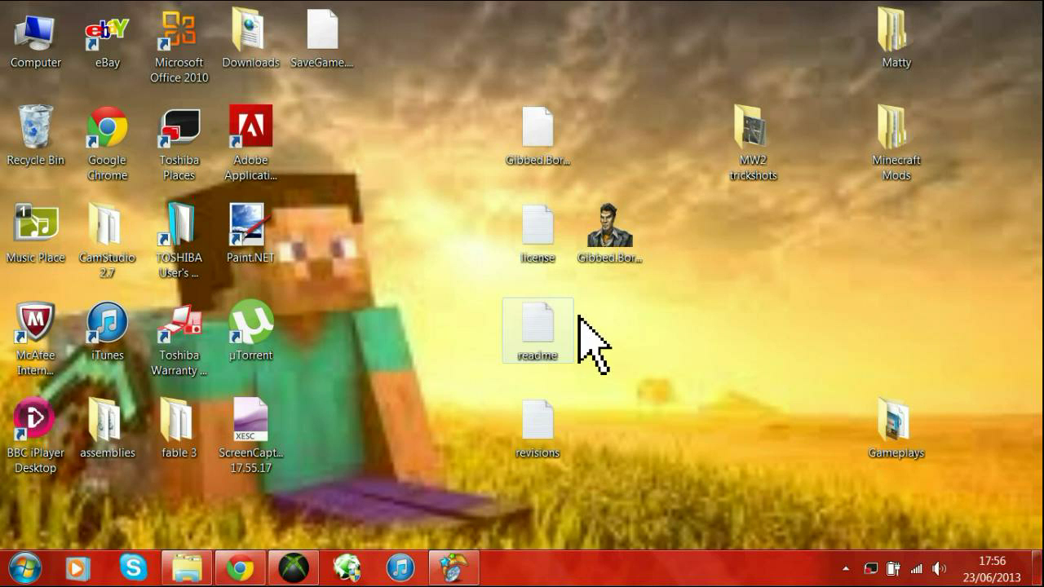
double_click(611, 265)
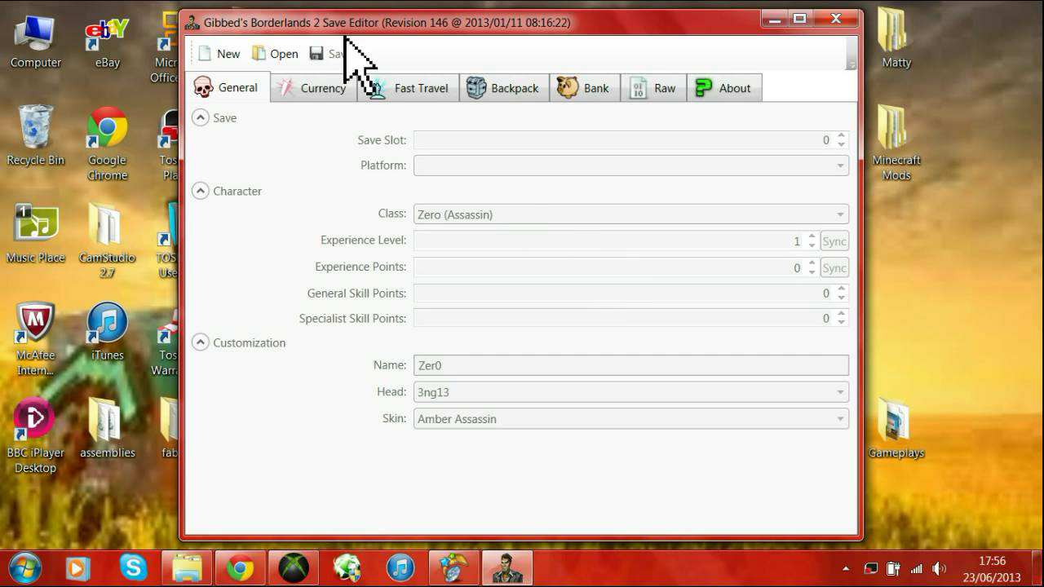
Try to open SaveGame.sav from the Desktop using the X360 Save Files type.
left_click(285, 67)
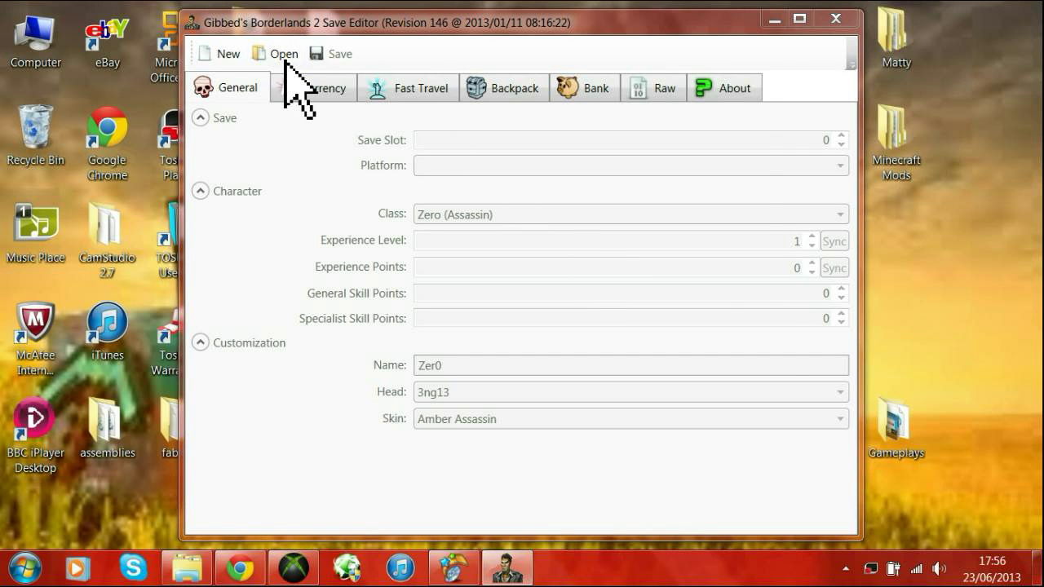
left_click(685, 432)
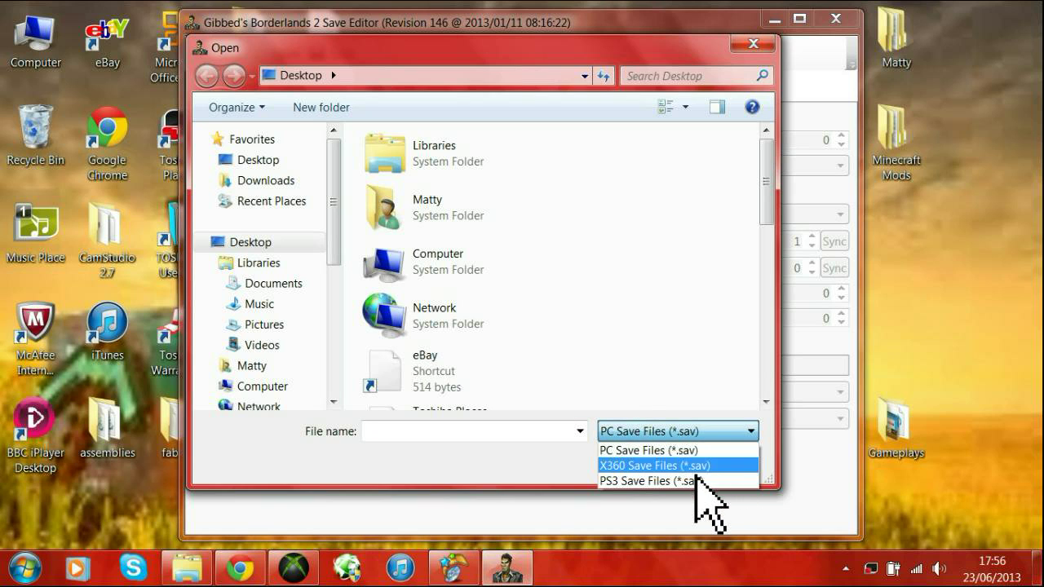
left_click(694, 465)
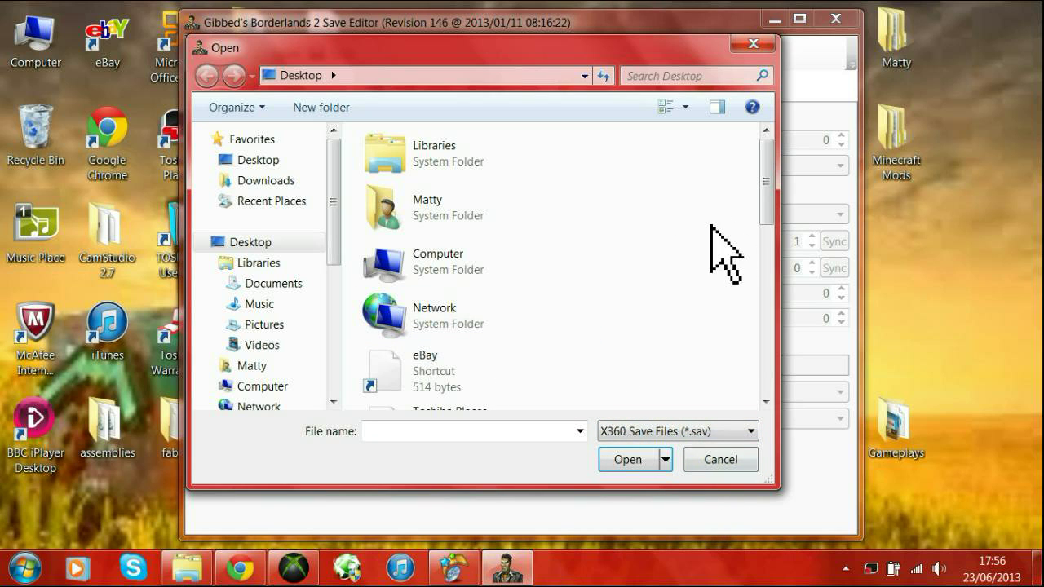
left_click_drag(768, 206, 780, 401)
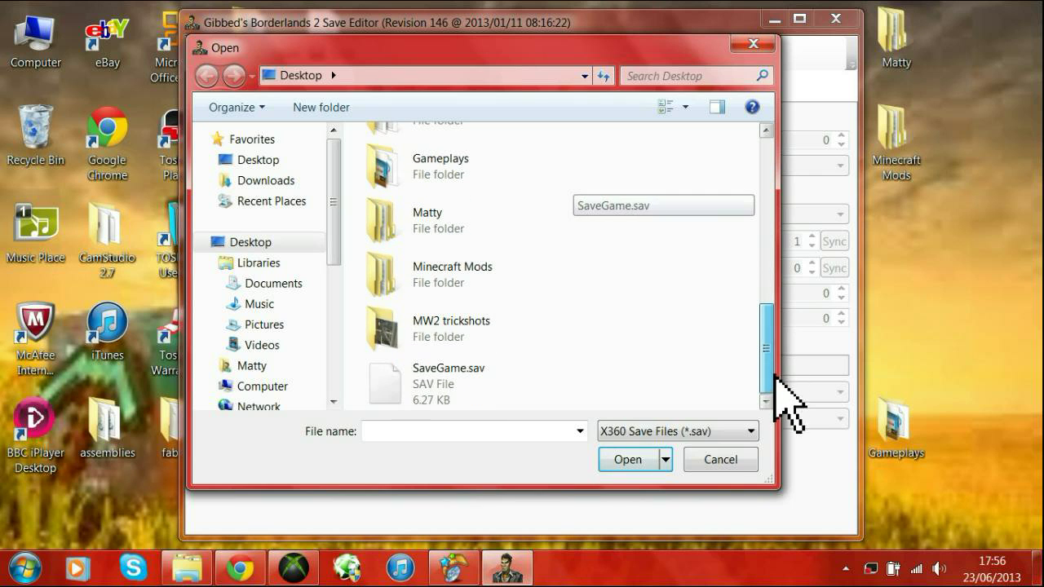
double_click(485, 397)
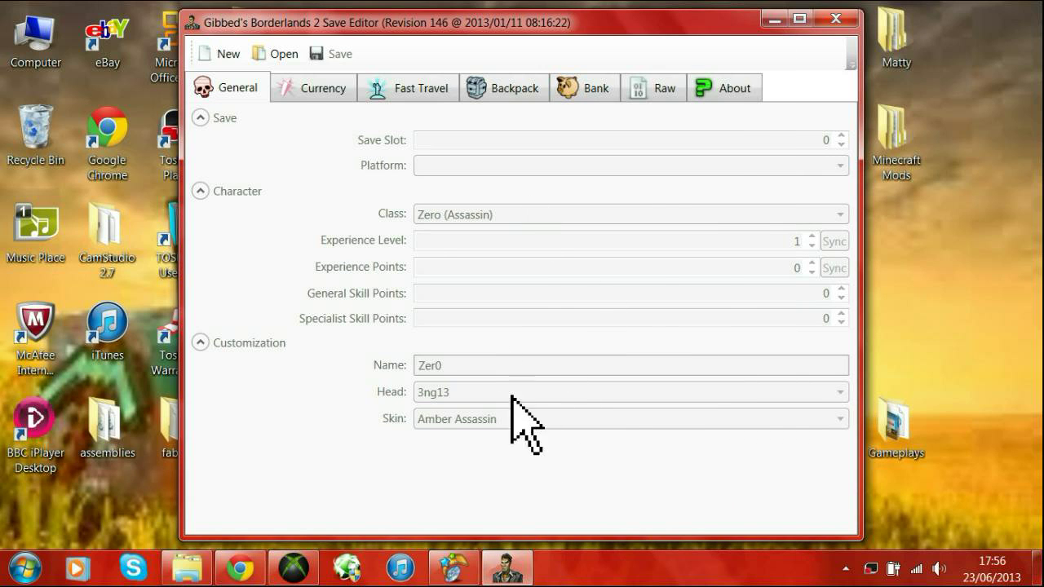
left_click_drag(509, 128, 508, 90)
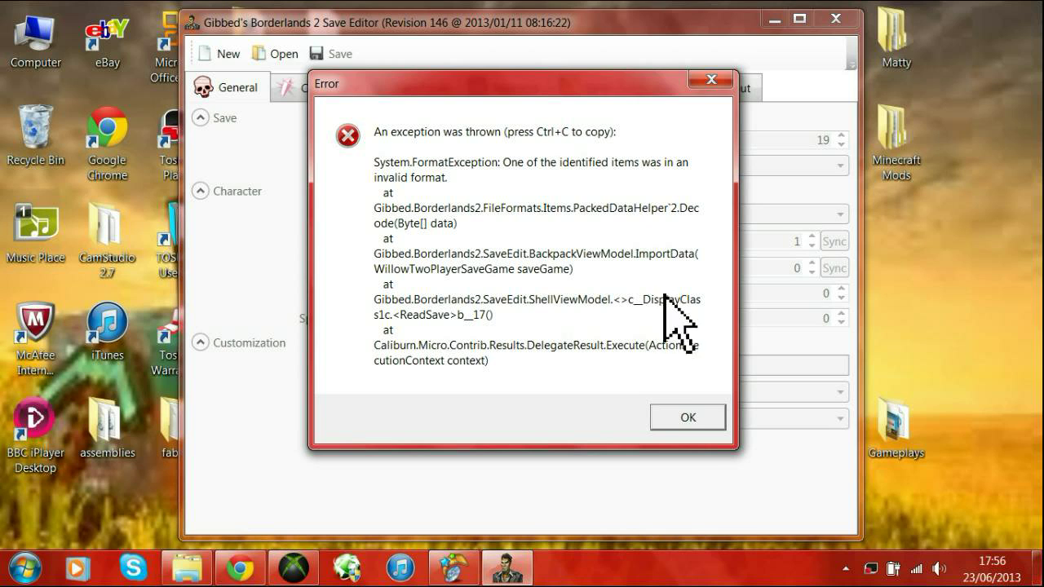
left_click(692, 418)
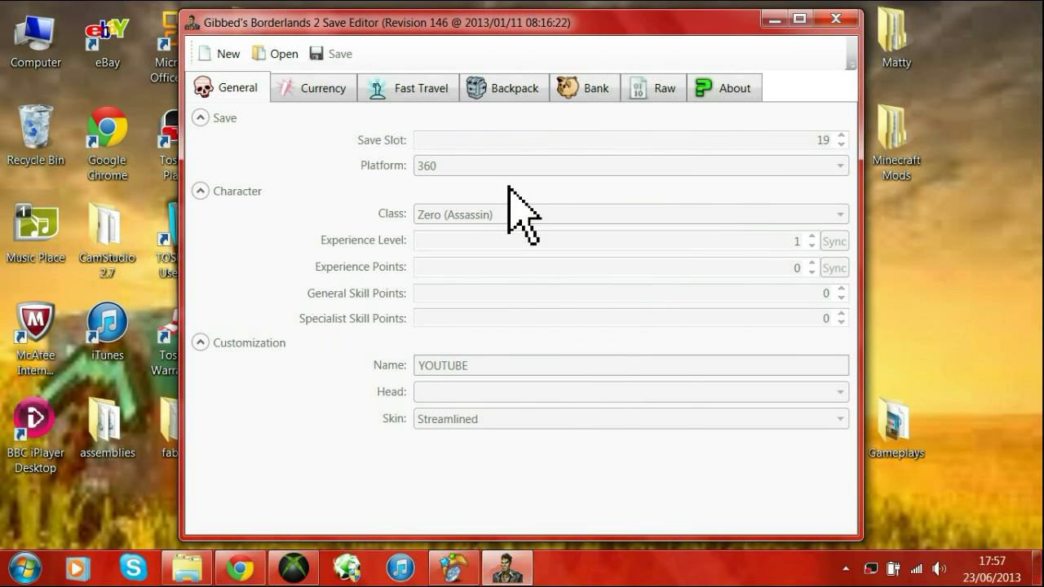
Create a new save with the platform set to 360 and the class set to Zero (Assassin).
left_click(238, 63)
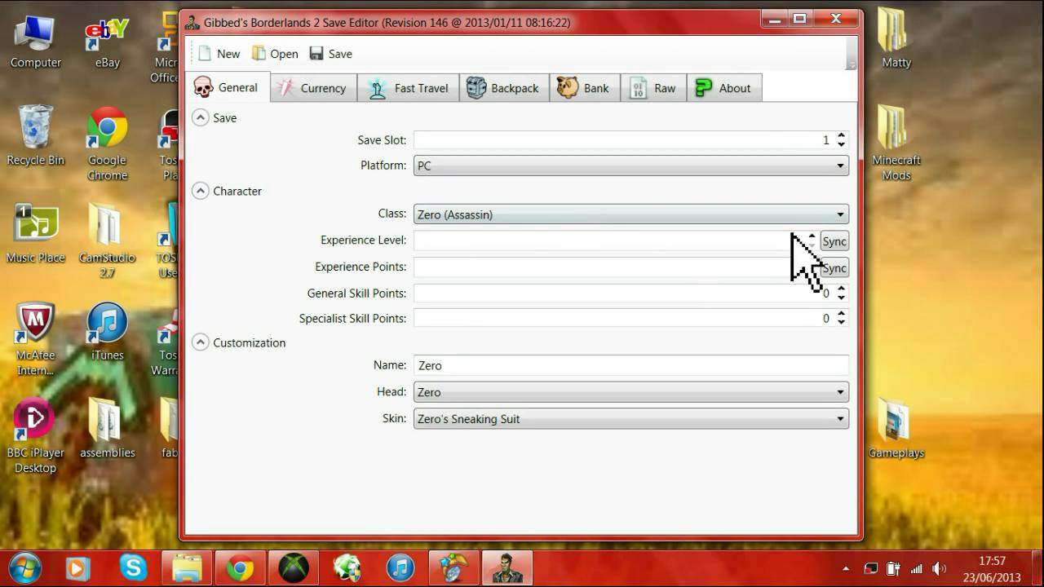
left_click(804, 171)
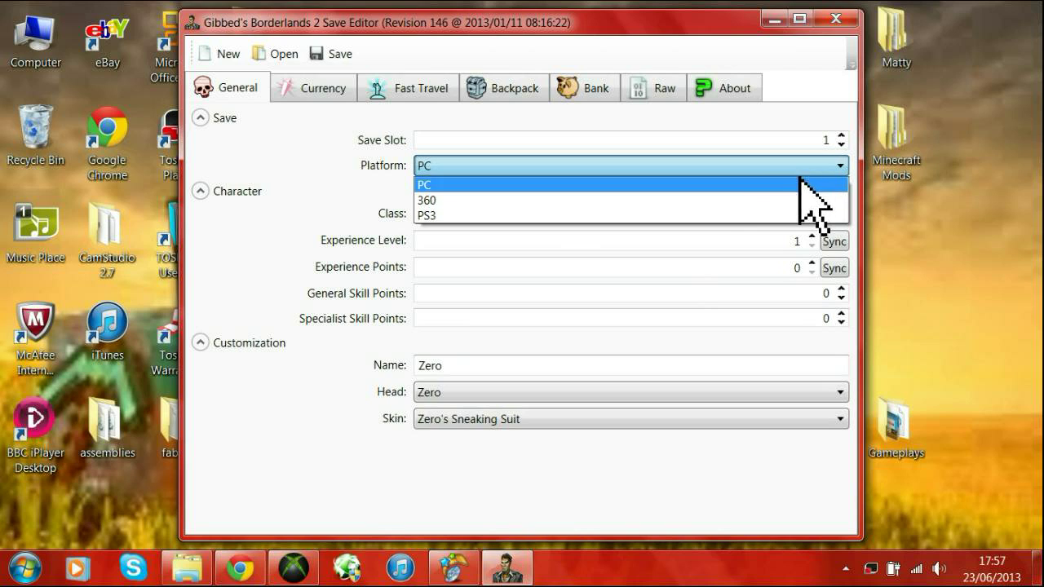
left_click(698, 203)
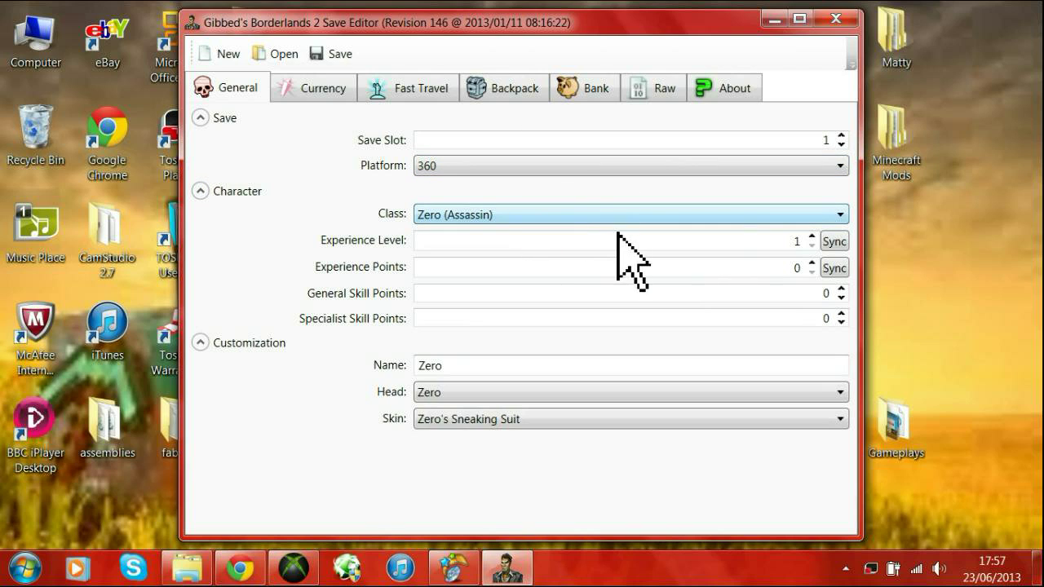
left_click(669, 218)
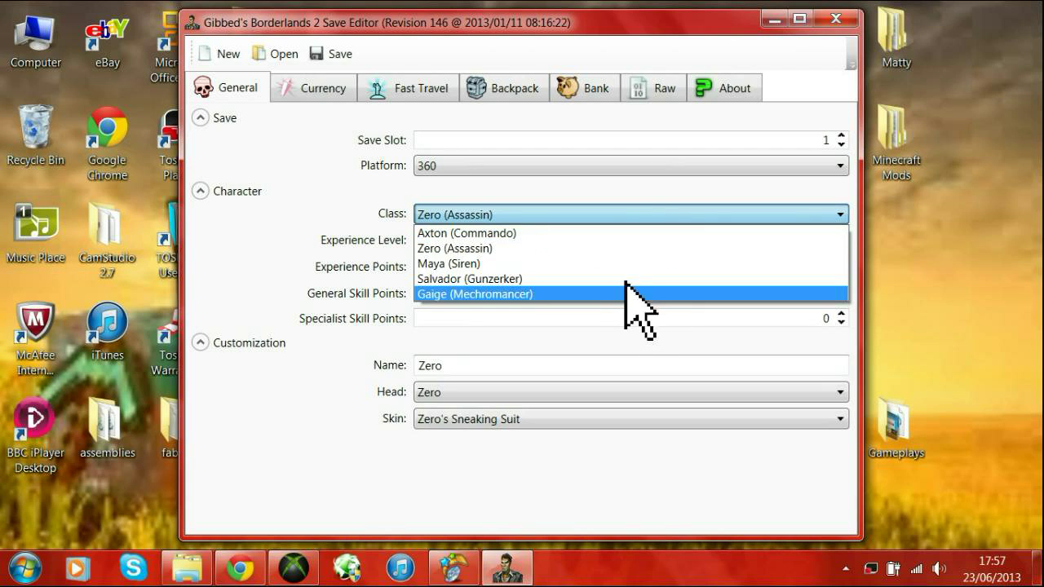
left_click(657, 248)
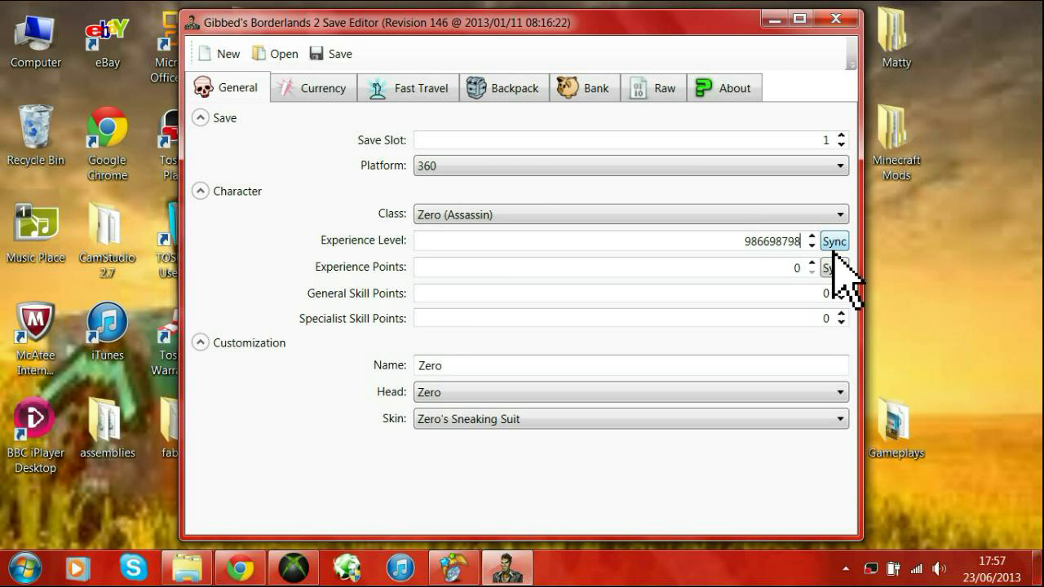
key("BackSpace")
key("BackSpace")
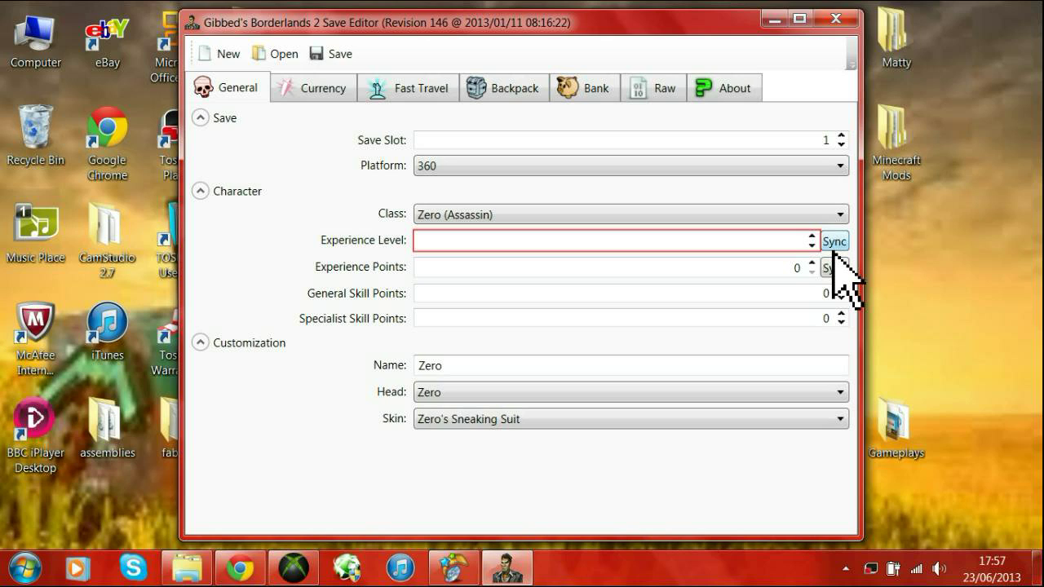
type("61")
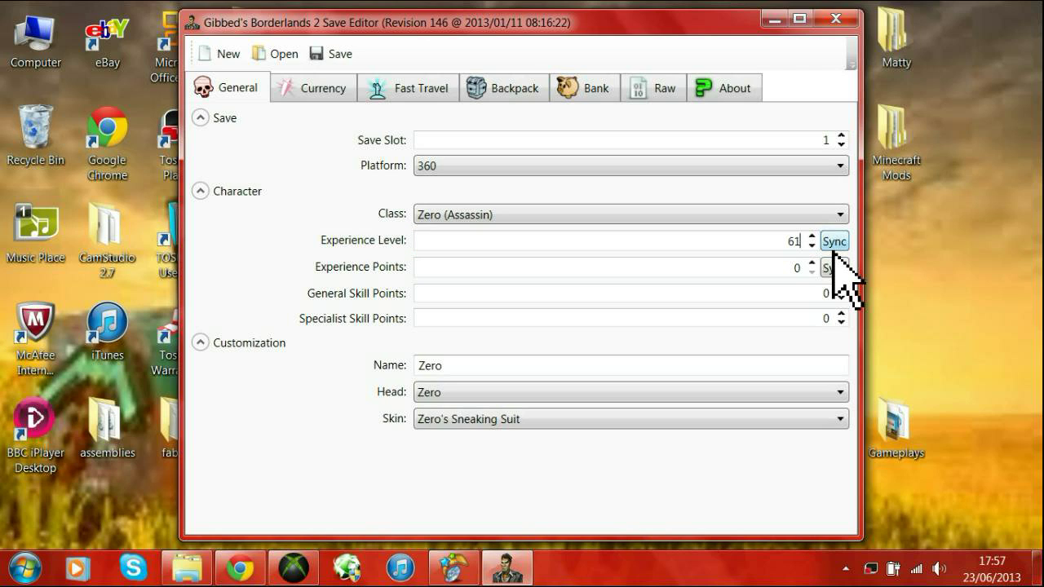
key("BackSpace")
key("BackSpace")
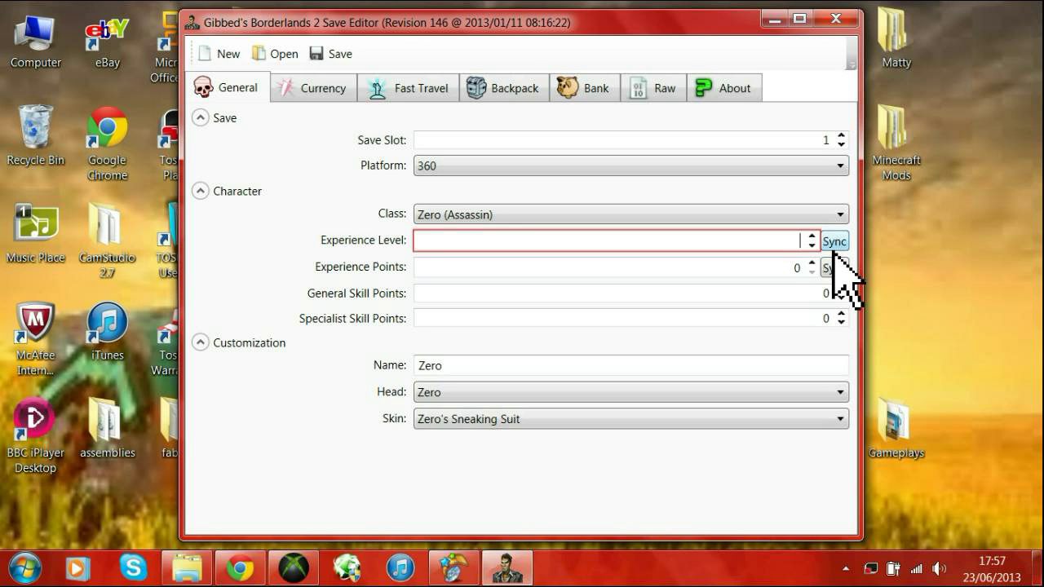
Set the experience level to 50 and sync the experience points to that level.
type("50")
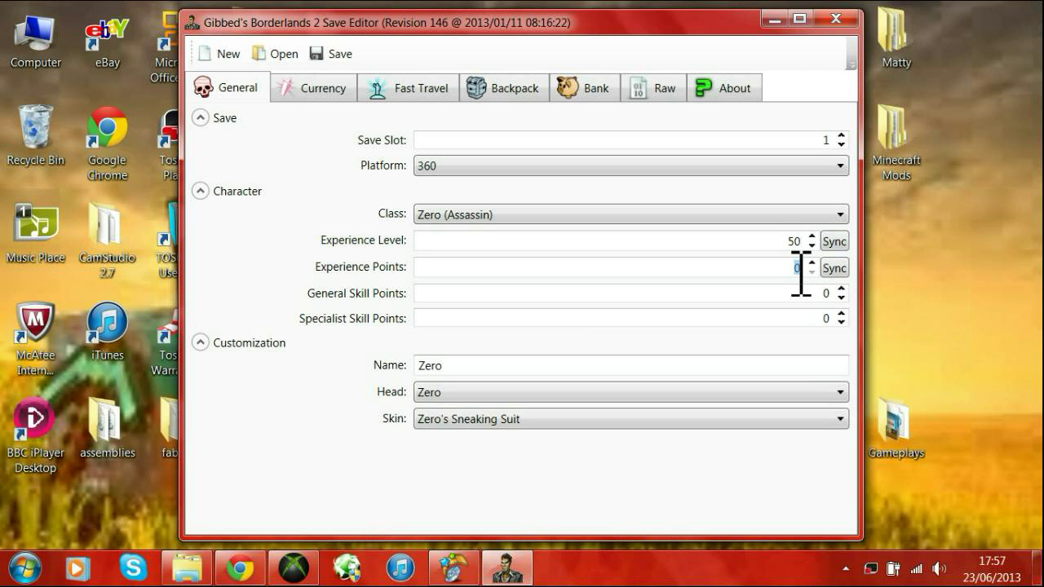
left_click(835, 270)
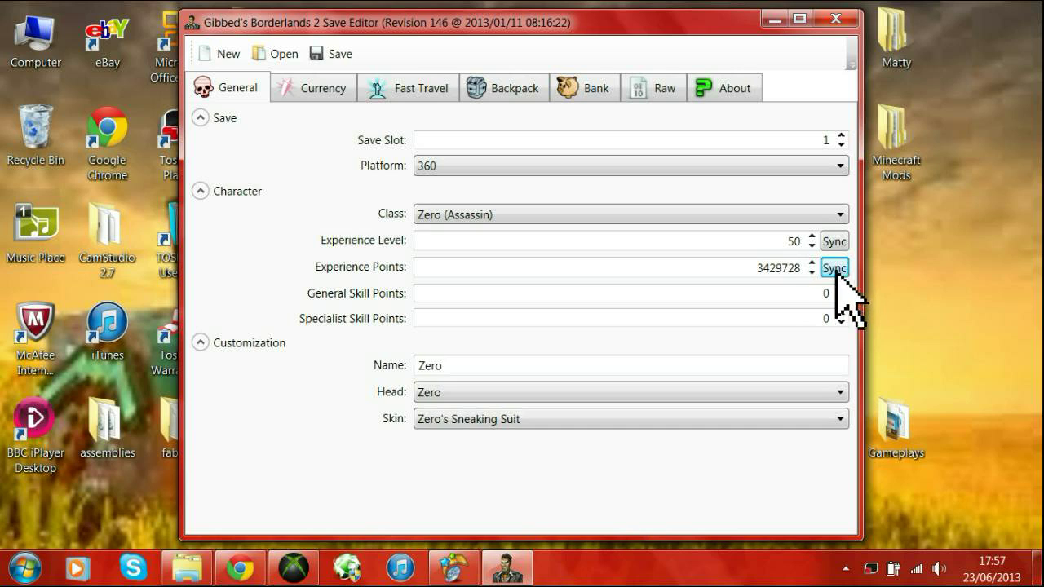
left_click_drag(763, 269, 810, 277)
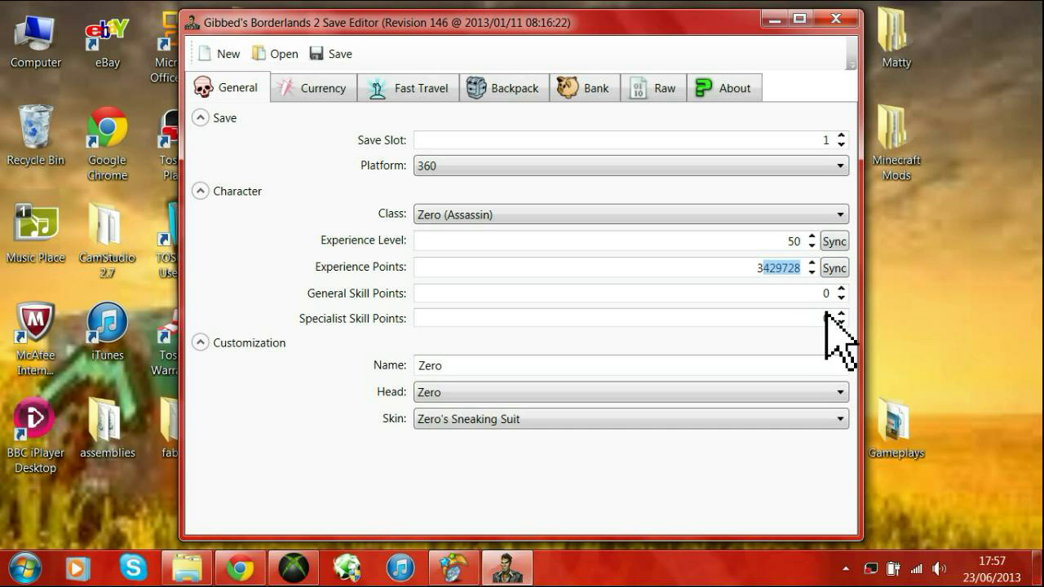
Set the general skill points and the specialist skill points to 50 each.
key("Tab")
key("Tab")
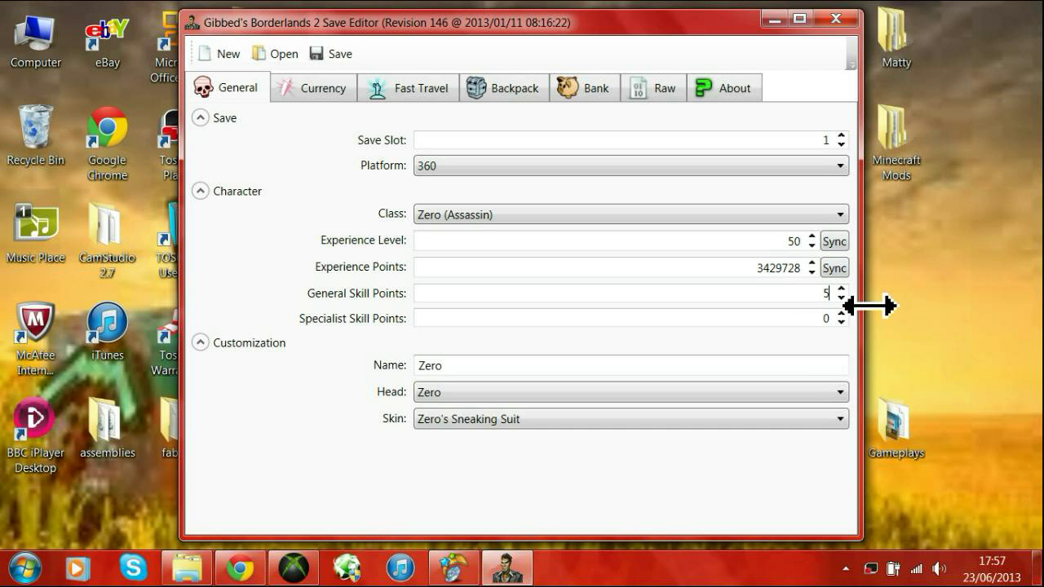
type("50")
key("Tab")
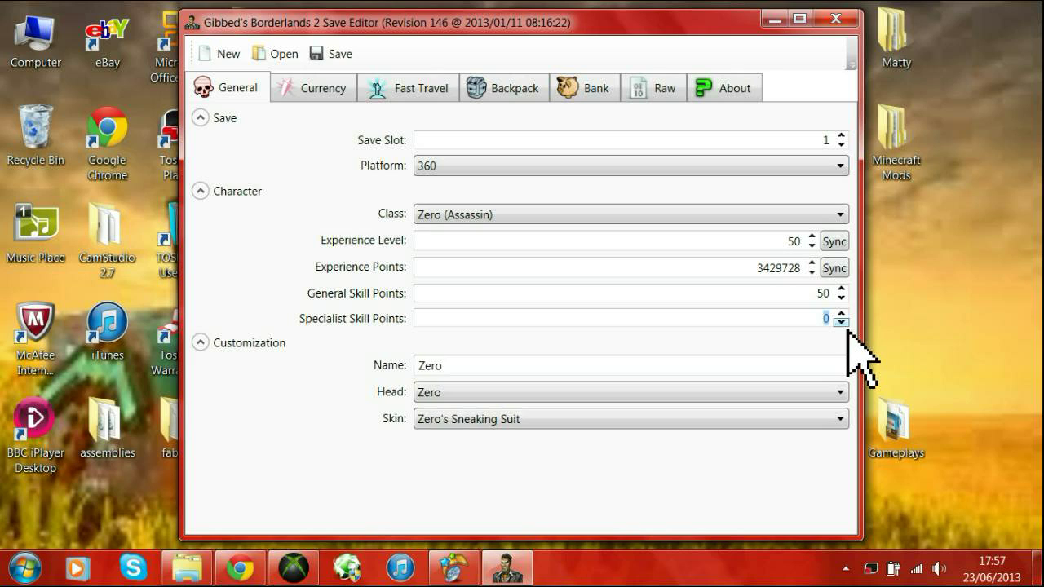
Name the character YouTube and set the head to Punk.
left_click(459, 368)
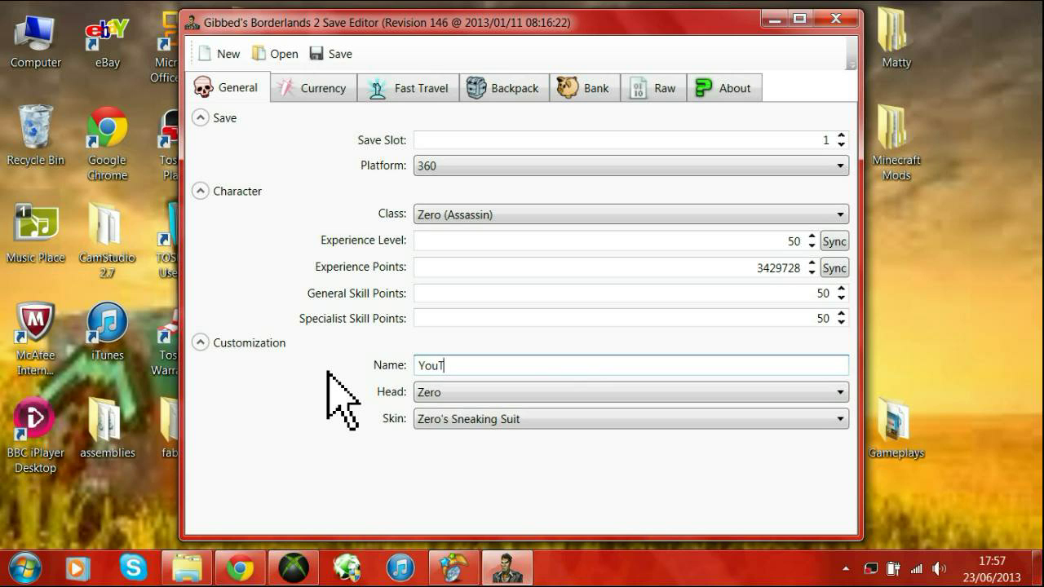
type("YouTube")
left_click(487, 390)
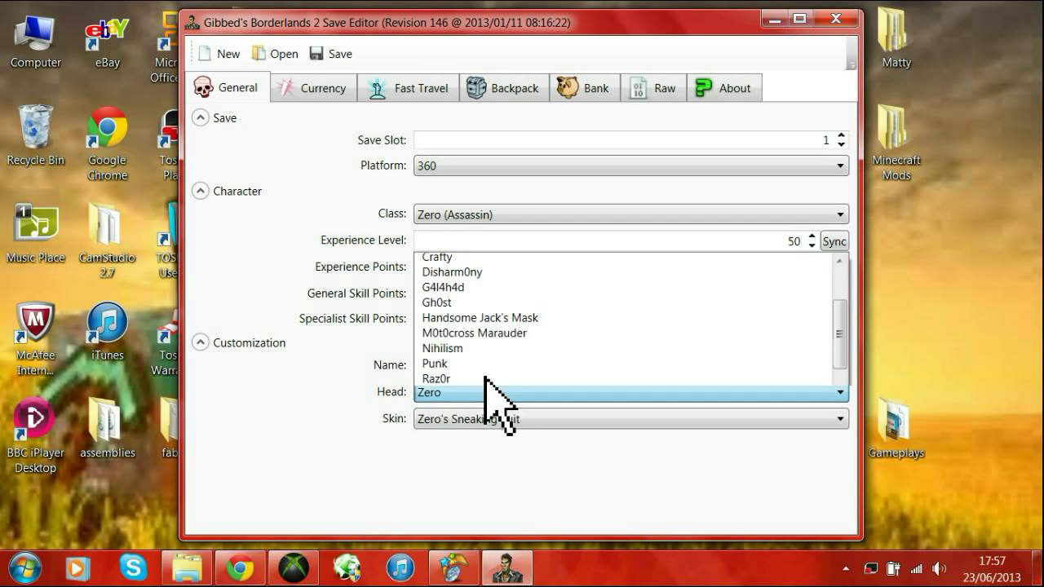
left_click(731, 312)
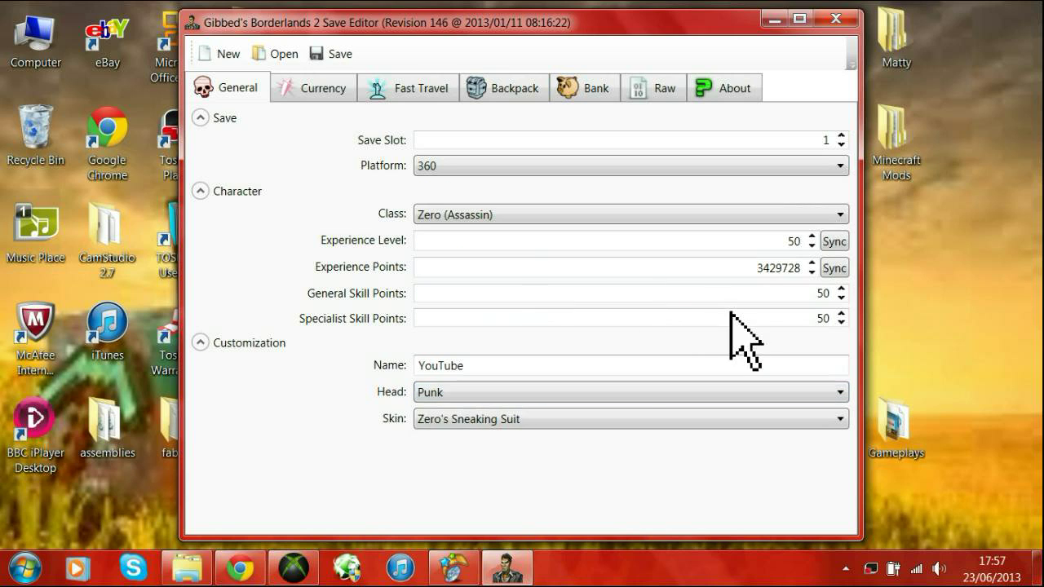
Set the skin to Wish Upon a Star and look through the other available heads.
left_click(564, 419)
left_click(585, 373)
left_click(779, 394)
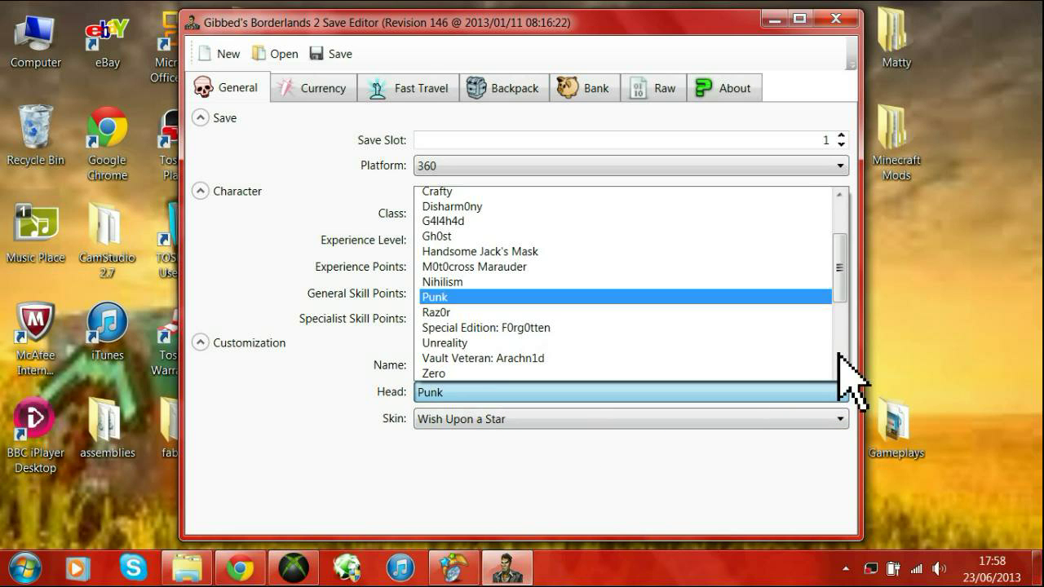
scroll(854, 327, "down", 4)
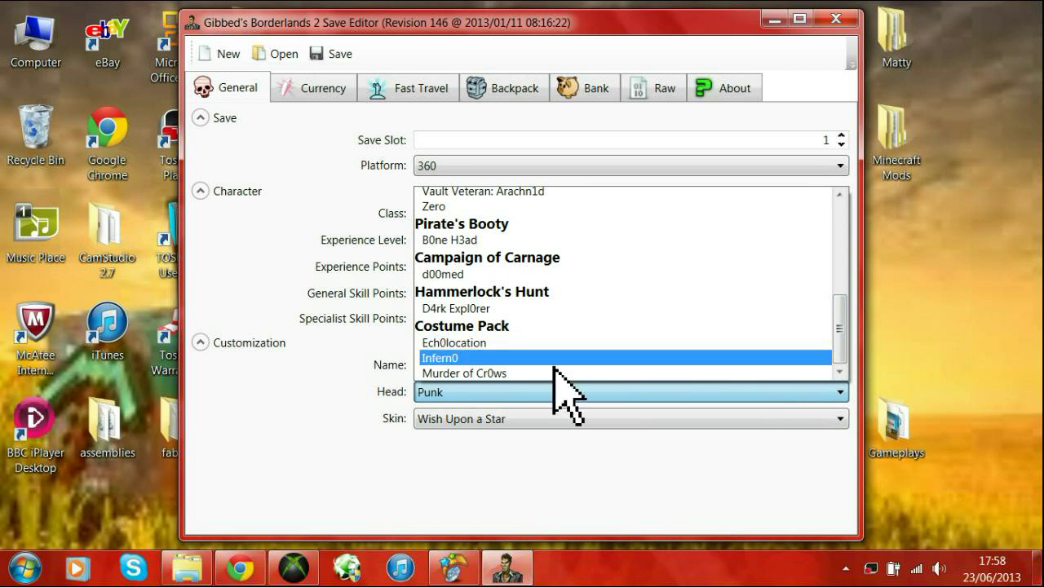
left_click(501, 424)
Set the currency amounts to 99999999 credits, 500 Eridium, 999 Seraph Crystals and 999 Torgue Tokens.
left_click(336, 91)
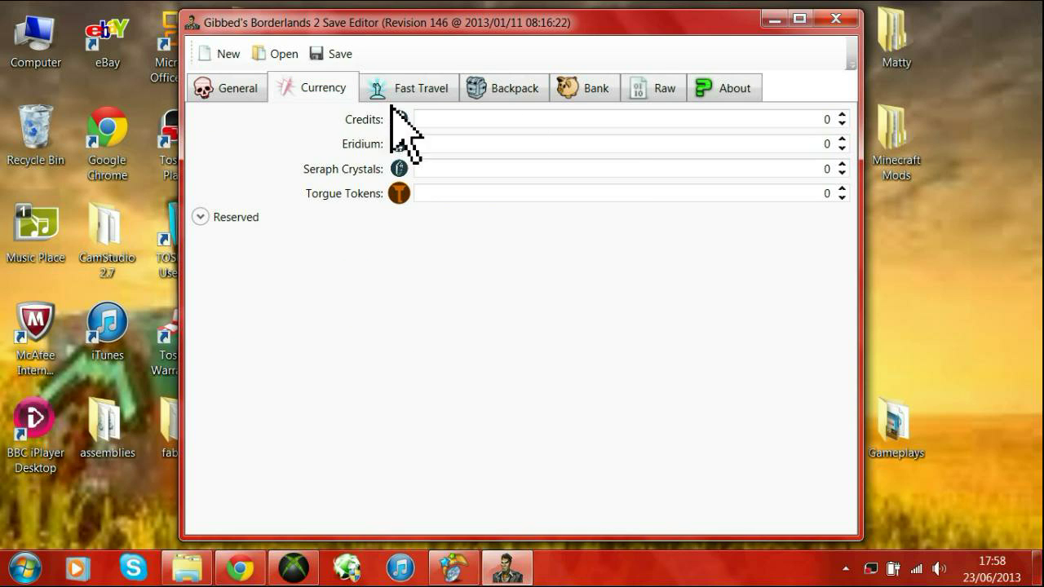
left_click(832, 120)
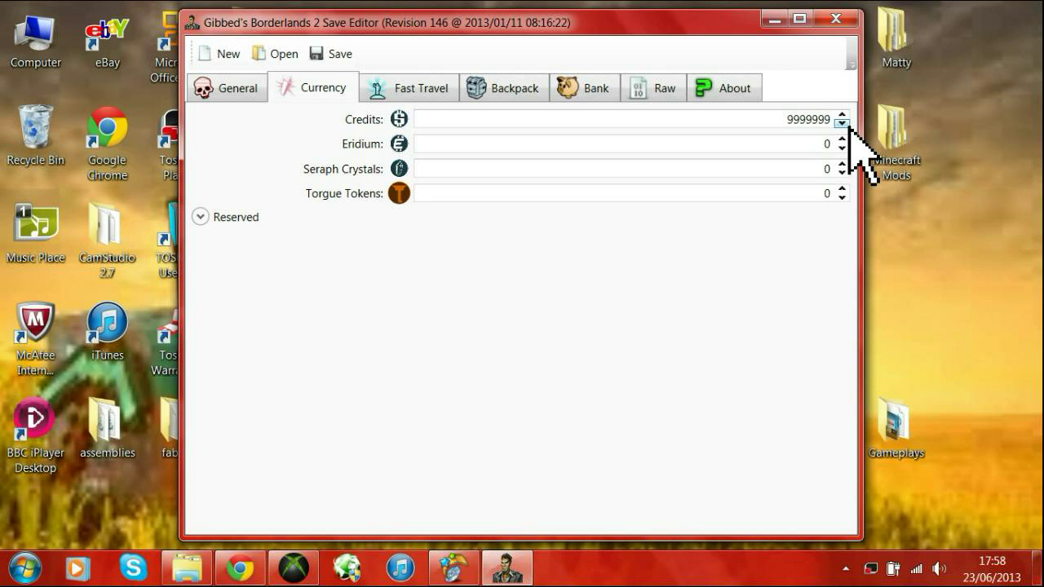
left_click(826, 145)
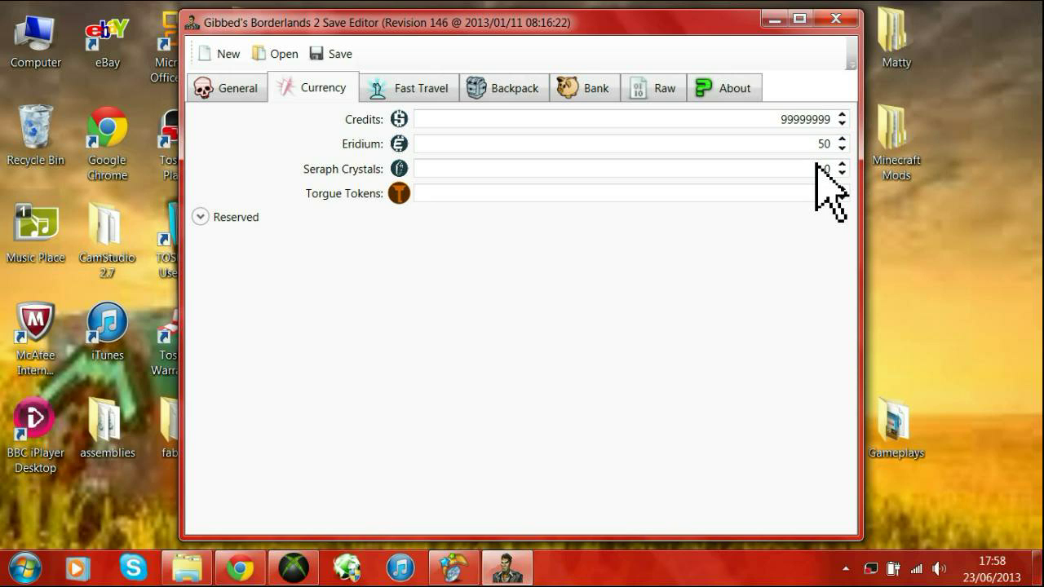
left_click(821, 168)
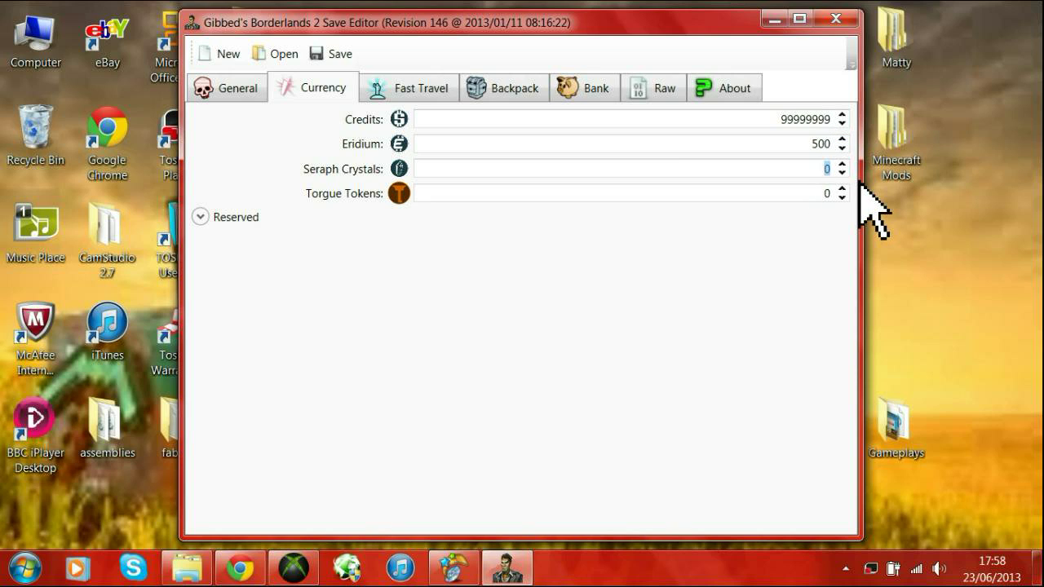
left_click(832, 194)
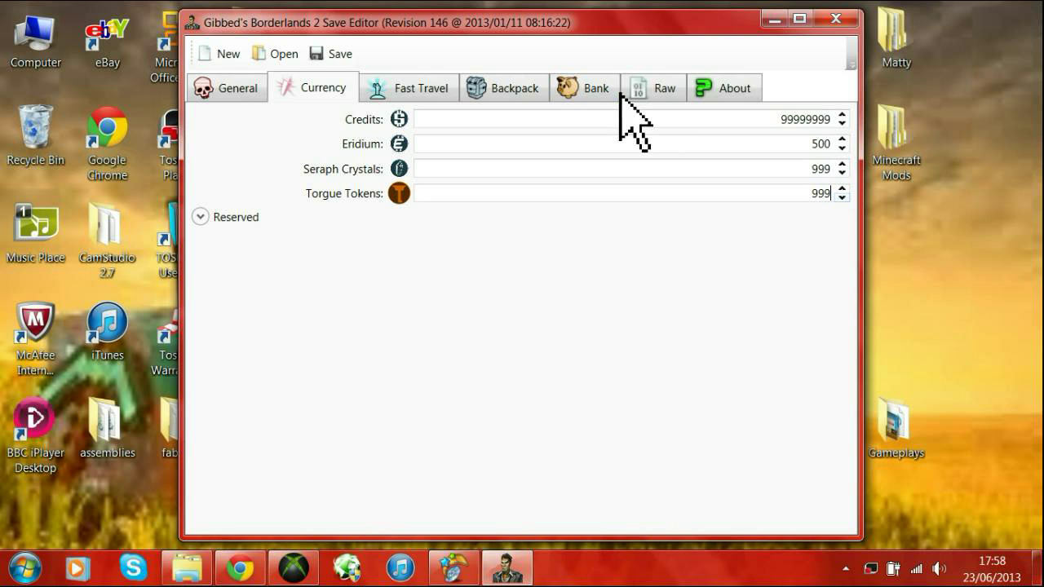
Mark Sanctuary as a visited teleporter and make it the last visited teleporter.
left_click(437, 90)
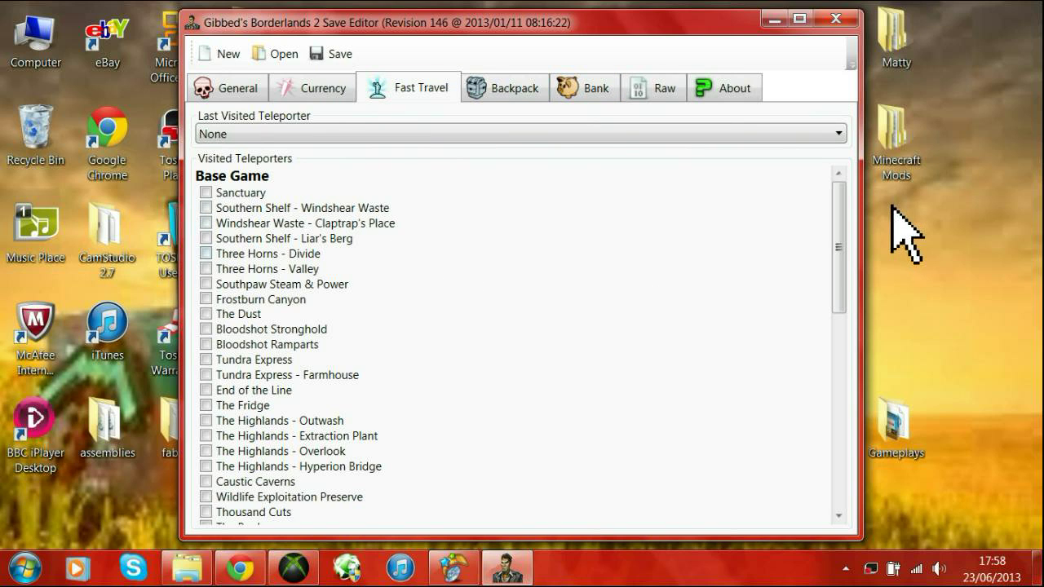
left_click_drag(841, 235, 833, 167)
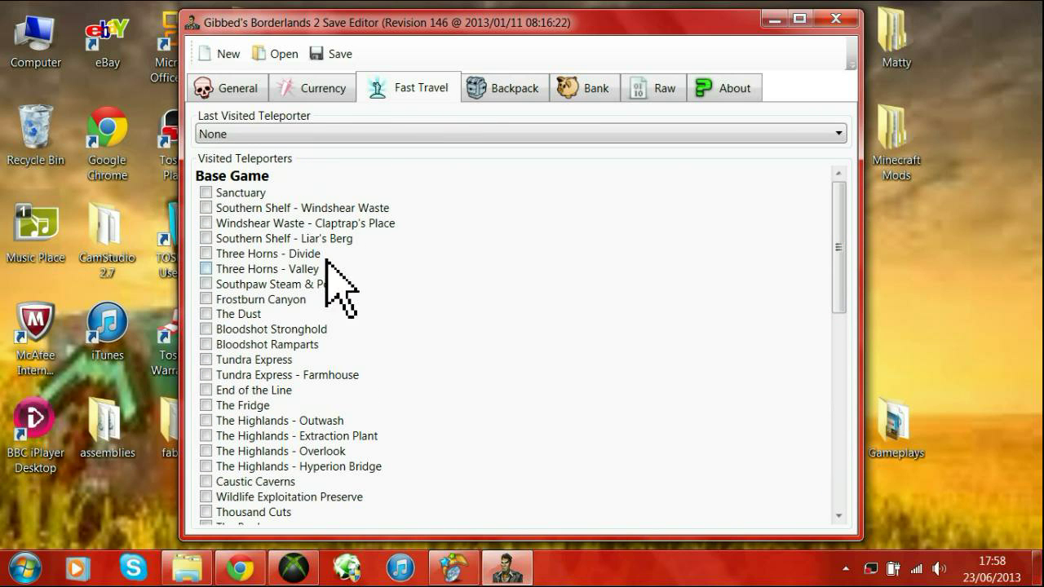
left_click(206, 192)
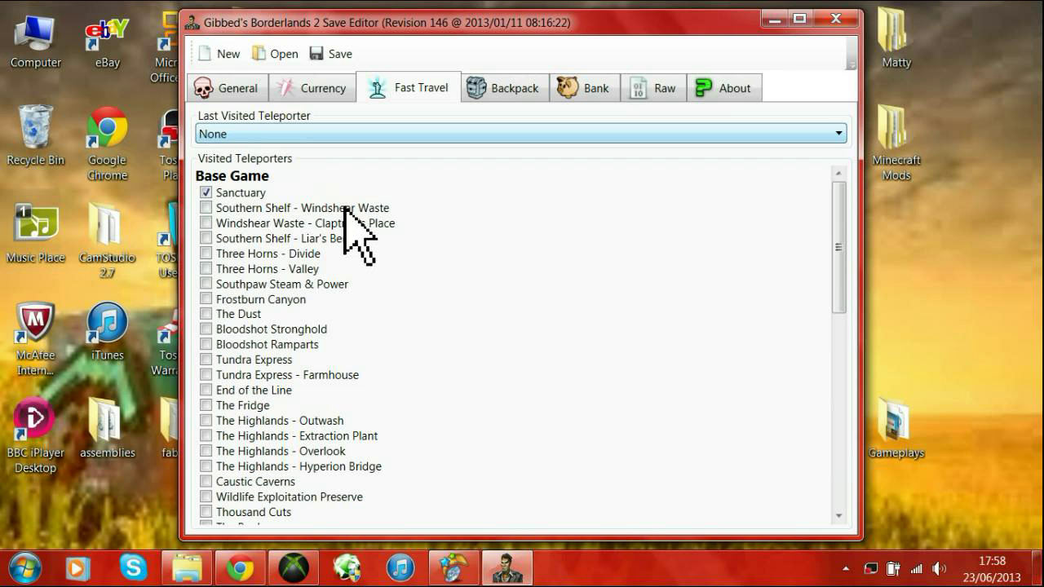
left_click(367, 133)
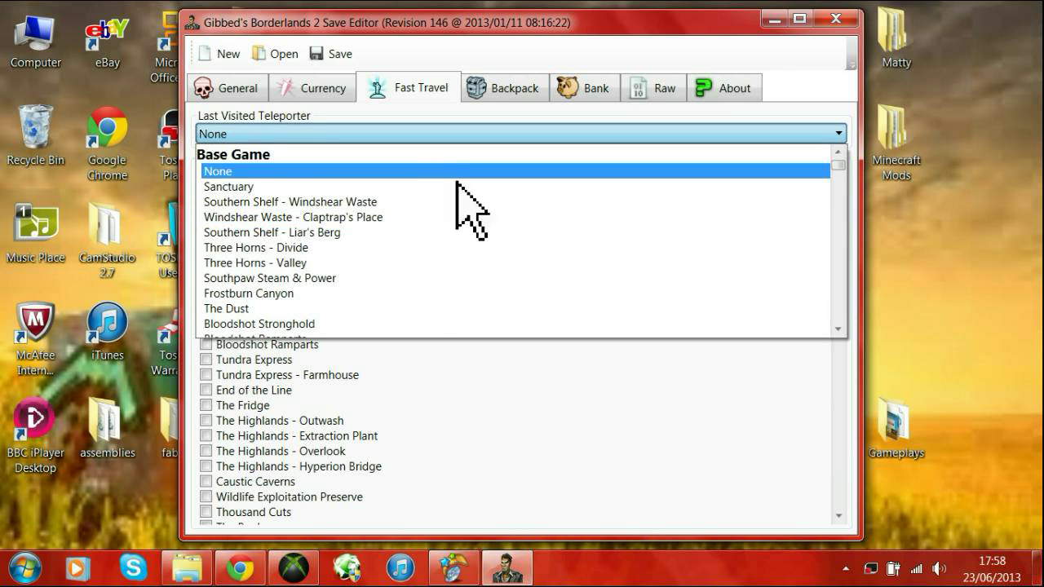
left_click(318, 191)
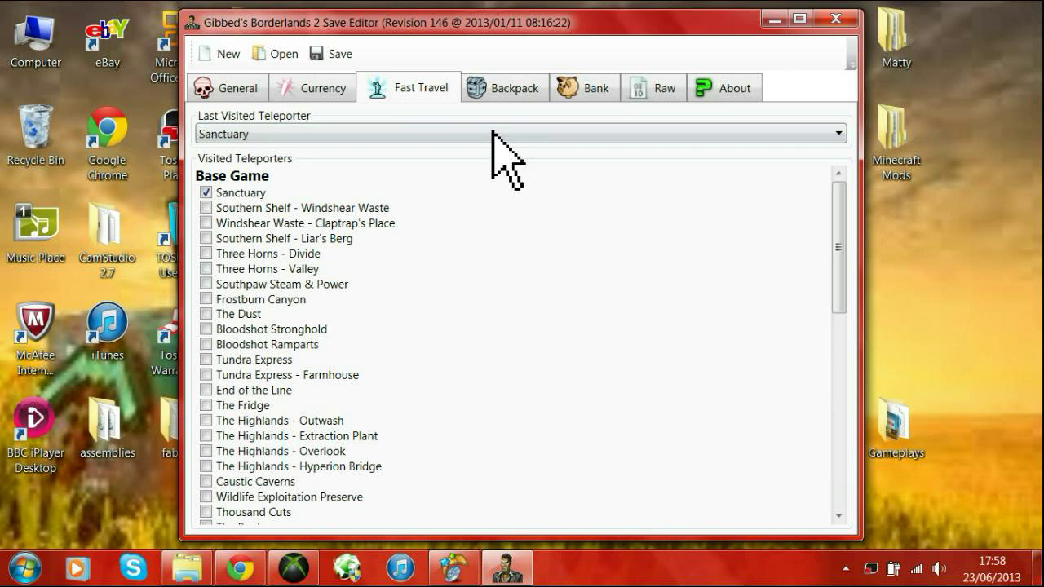
Add a new weapon to the backpack and set its type to WeaponType_Bandit_Pistol.
left_click(529, 97)
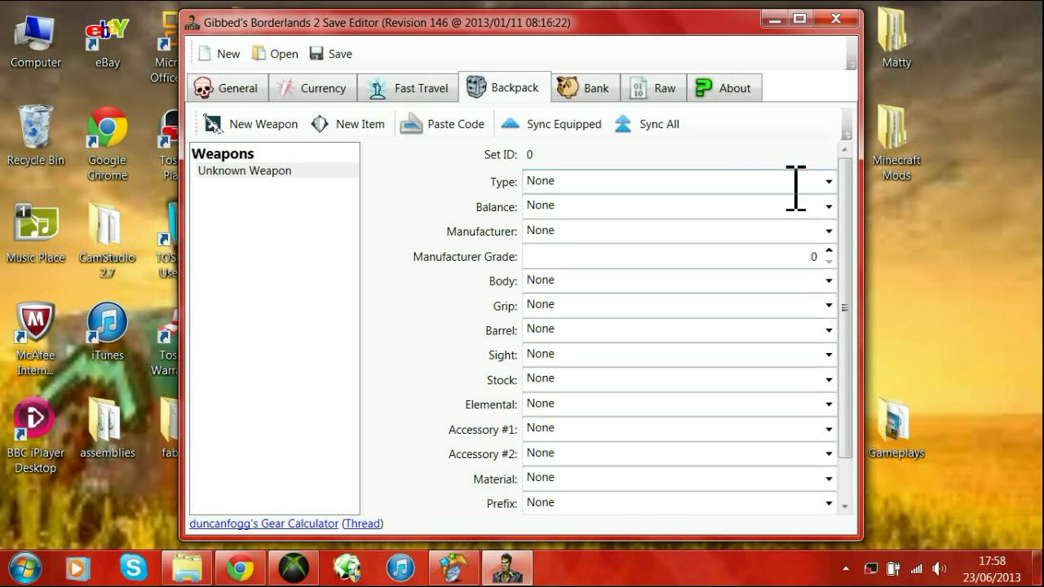
left_click(829, 181)
left_click(749, 317)
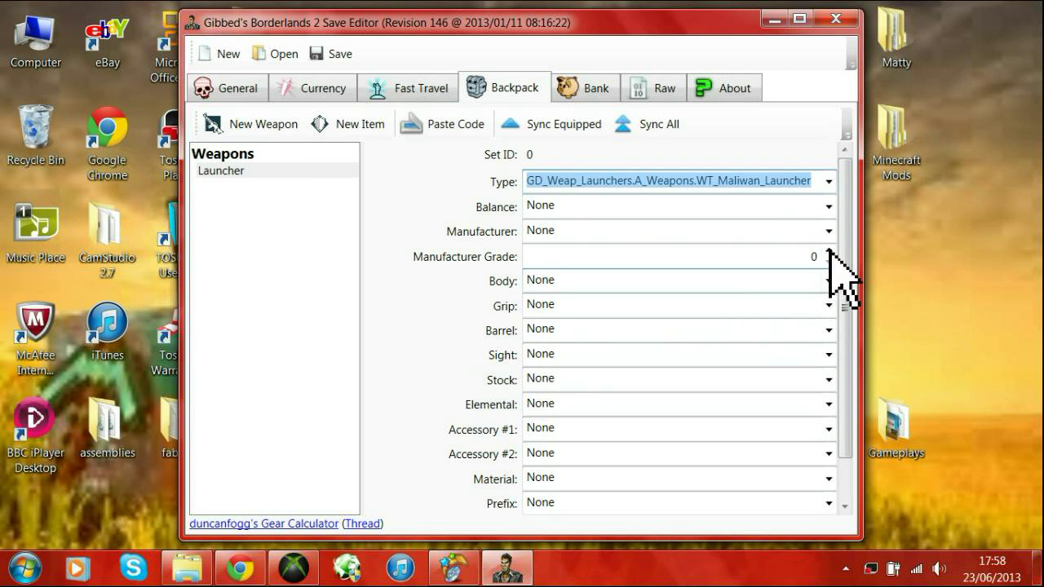
left_click(836, 186)
left_click(737, 264)
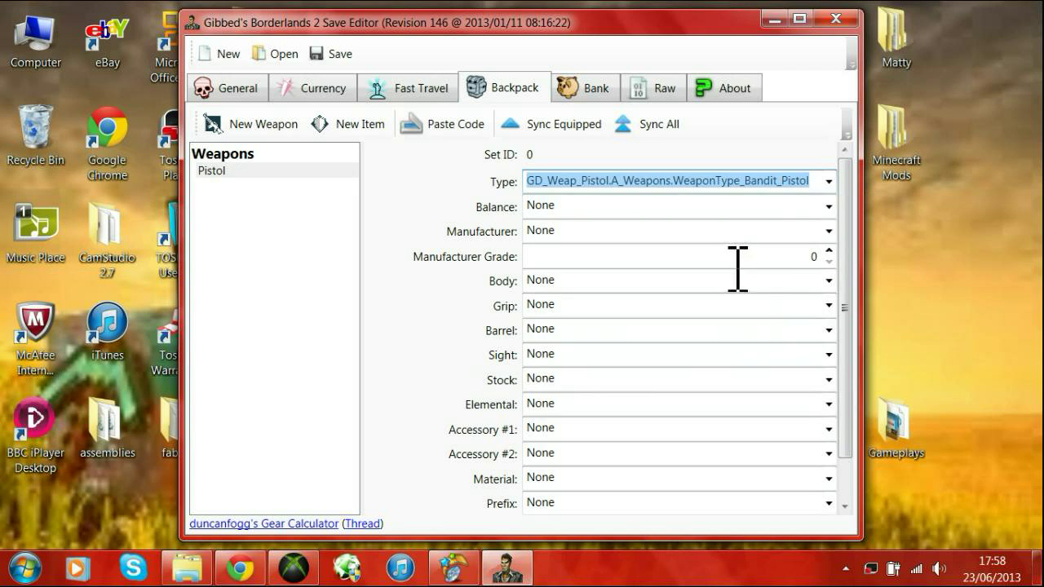
Set the pistol's balance to Pistol_Bandit_4_VeryRare.
left_click(829, 206)
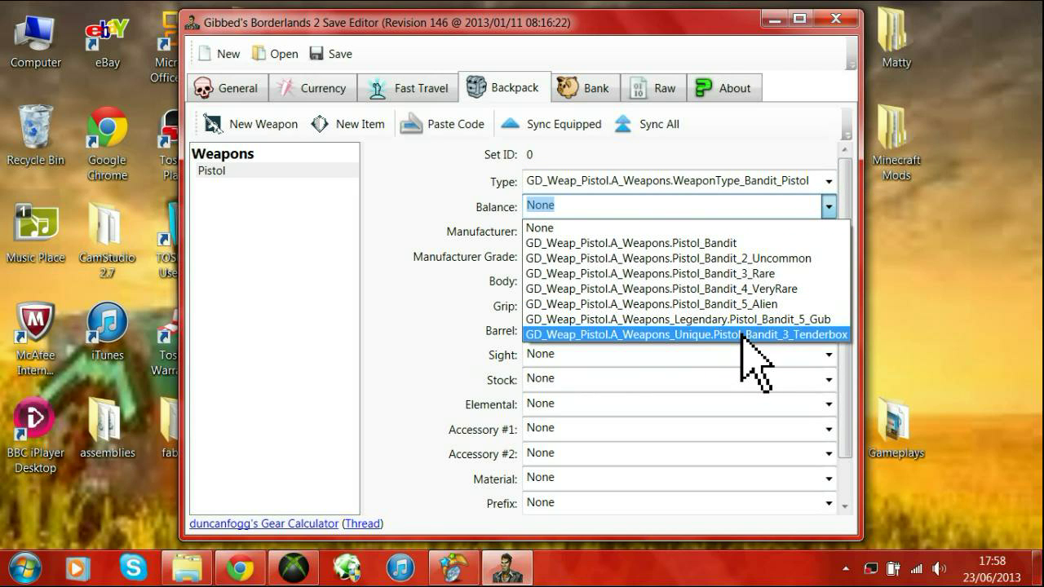
left_click(742, 336)
left_click(828, 207)
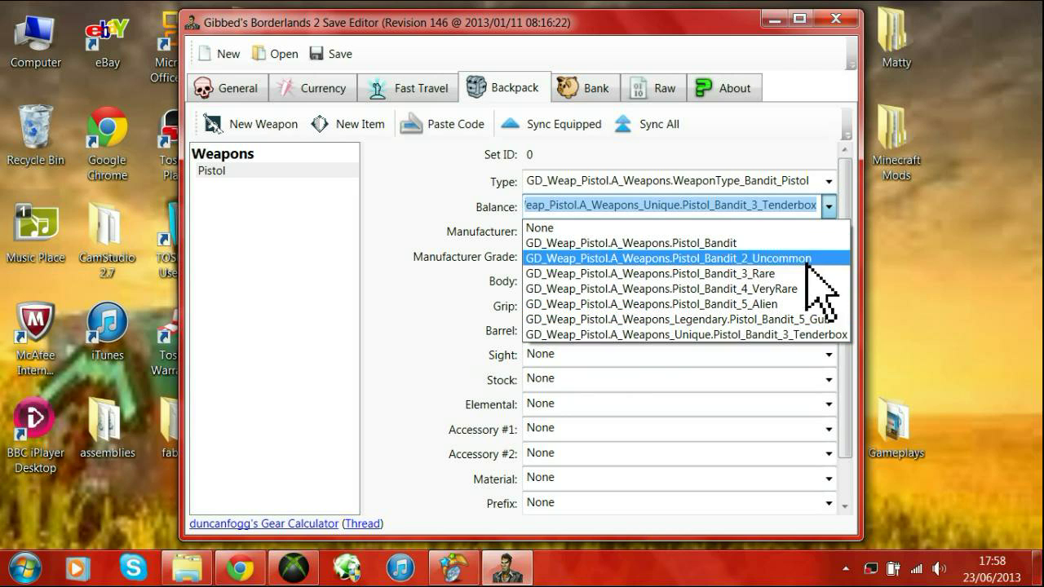
left_click(791, 289)
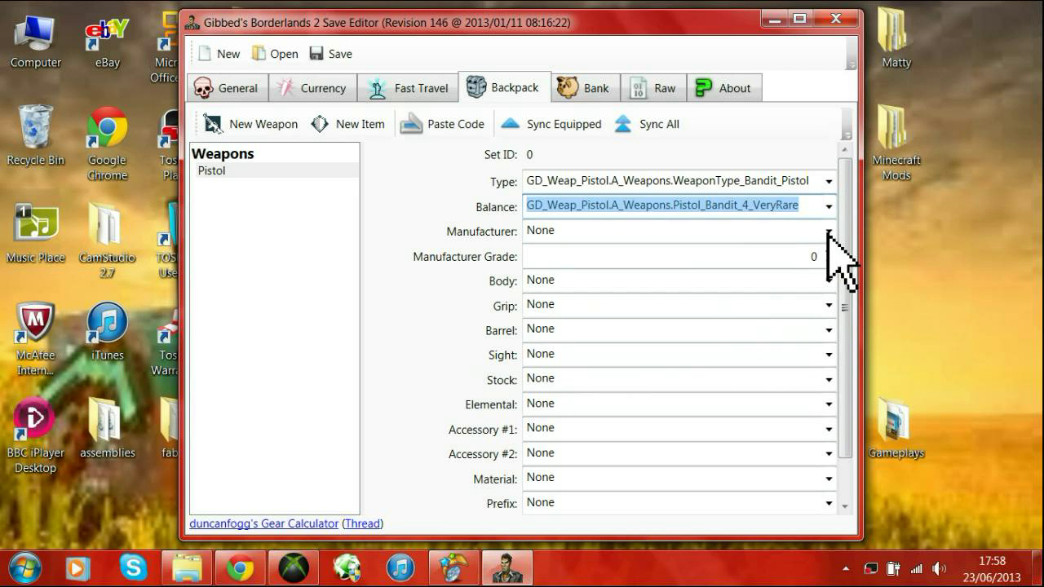
Set the pistol's manufacturer to Bandit and its manufacturer grade to 50.
left_click(829, 232)
left_click(776, 271)
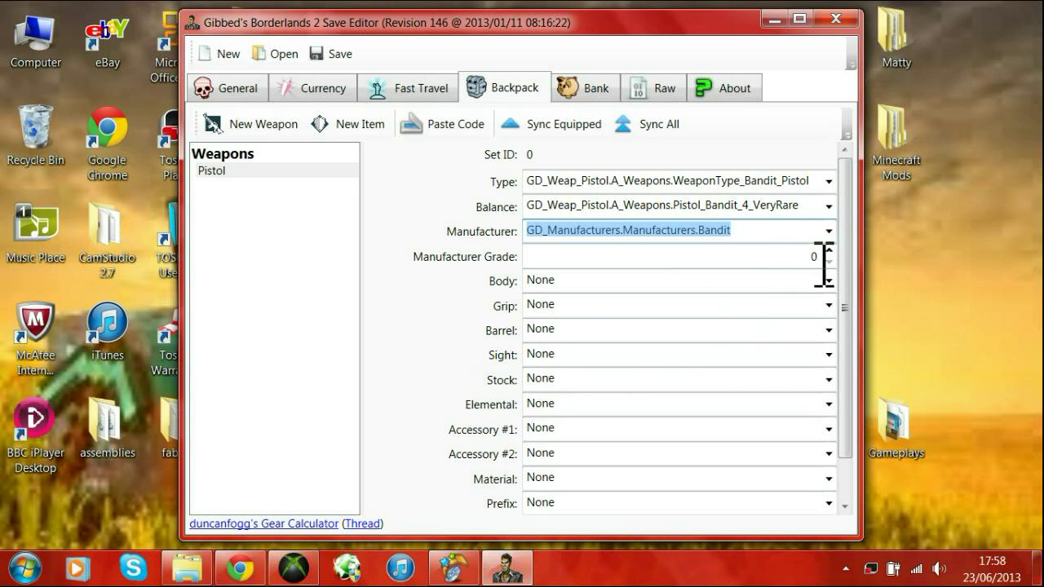
left_click(804, 260)
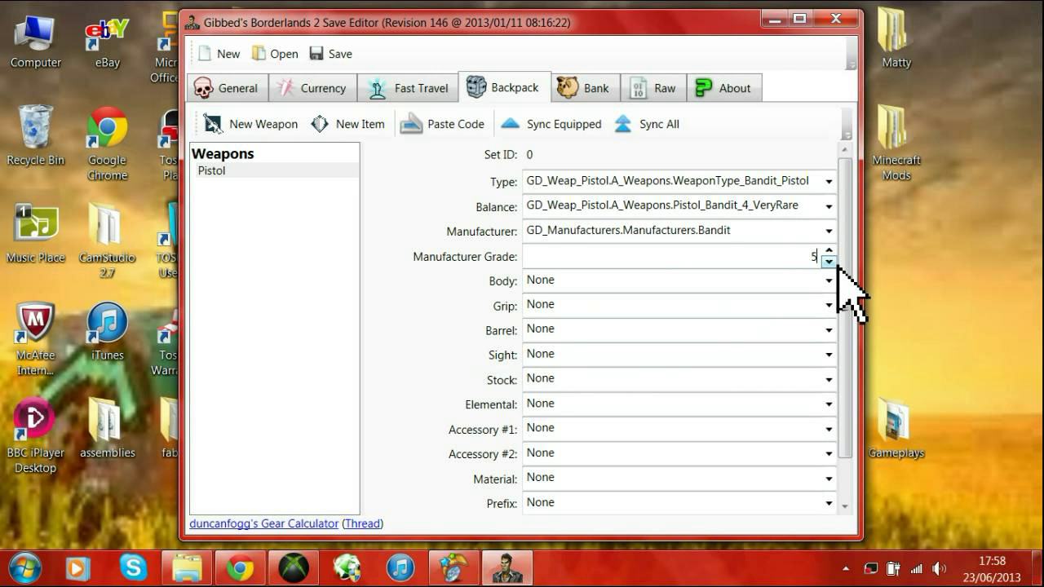
Give the pistol the Pistol_Body_Bandit_5 body and the Pistol_Grip_Hyperion grip.
left_click(832, 282)
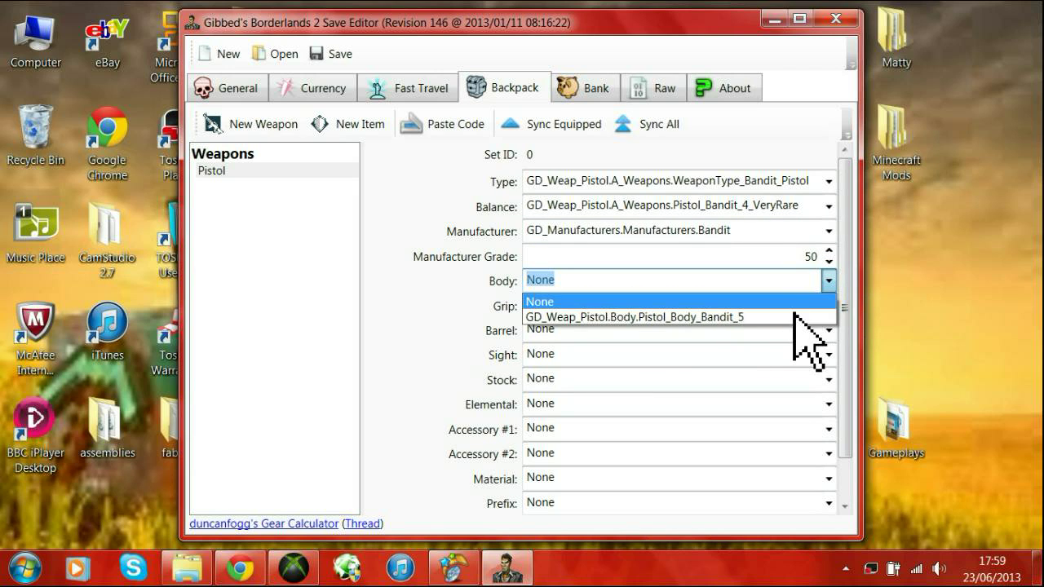
left_click(797, 317)
left_click(831, 307)
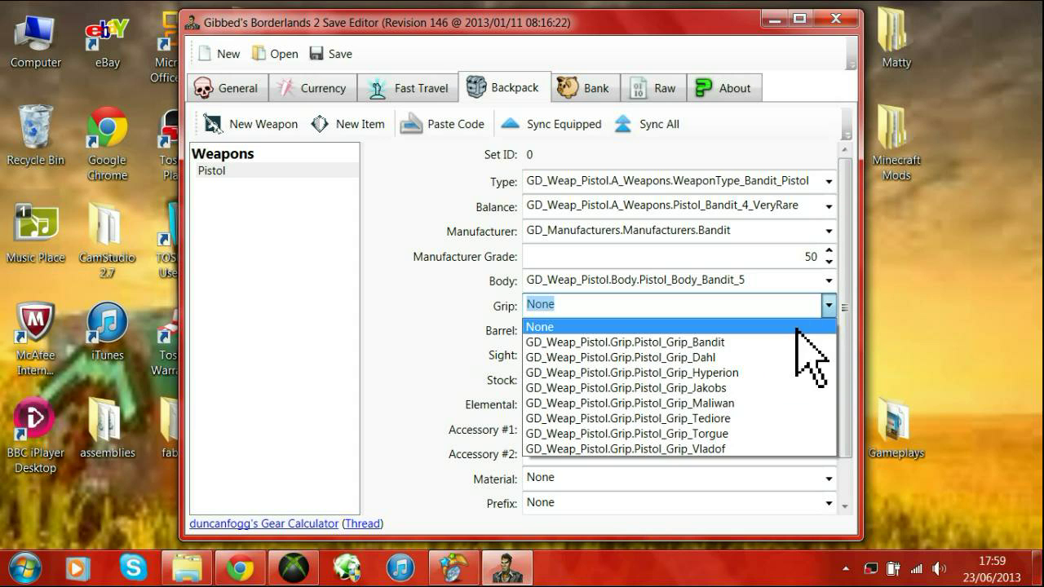
left_click(794, 375)
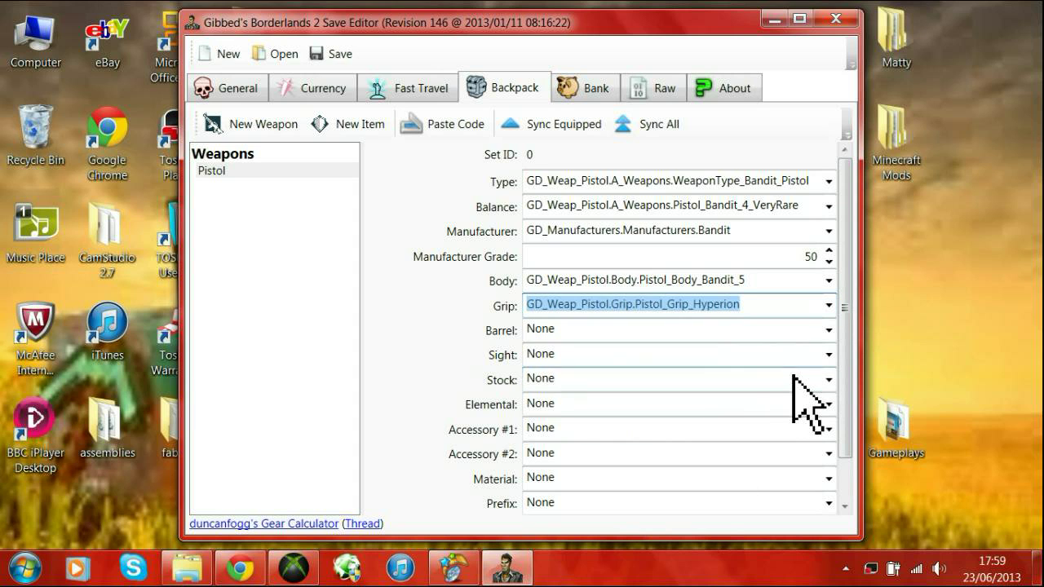
Set the pistol's barrel to Pistol_Barrel_Torgue and its sight to Pistol_Sight_Jakobs.
left_click(830, 331)
left_click(712, 457)
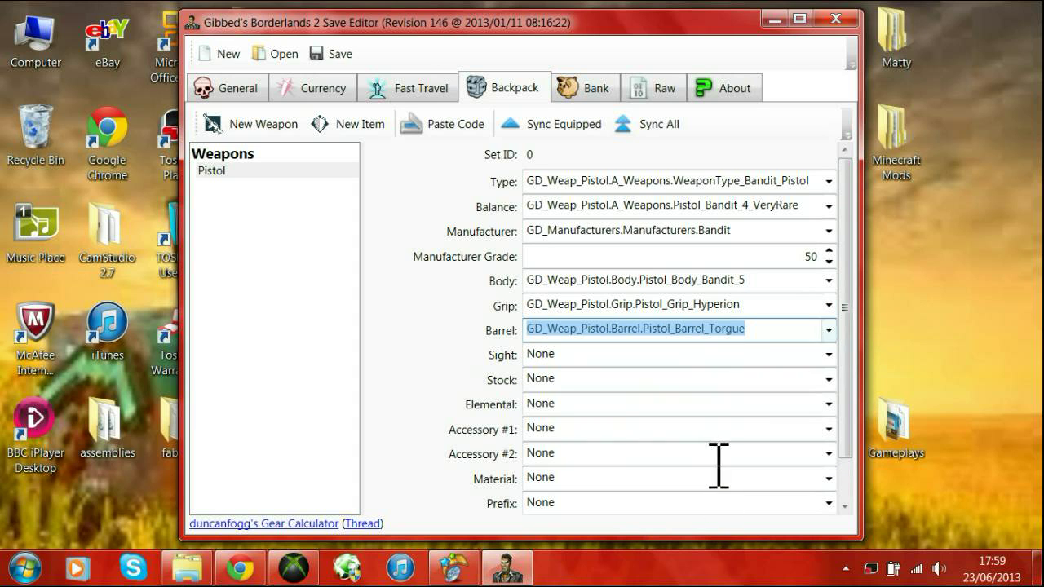
left_click(830, 356)
left_click(736, 437)
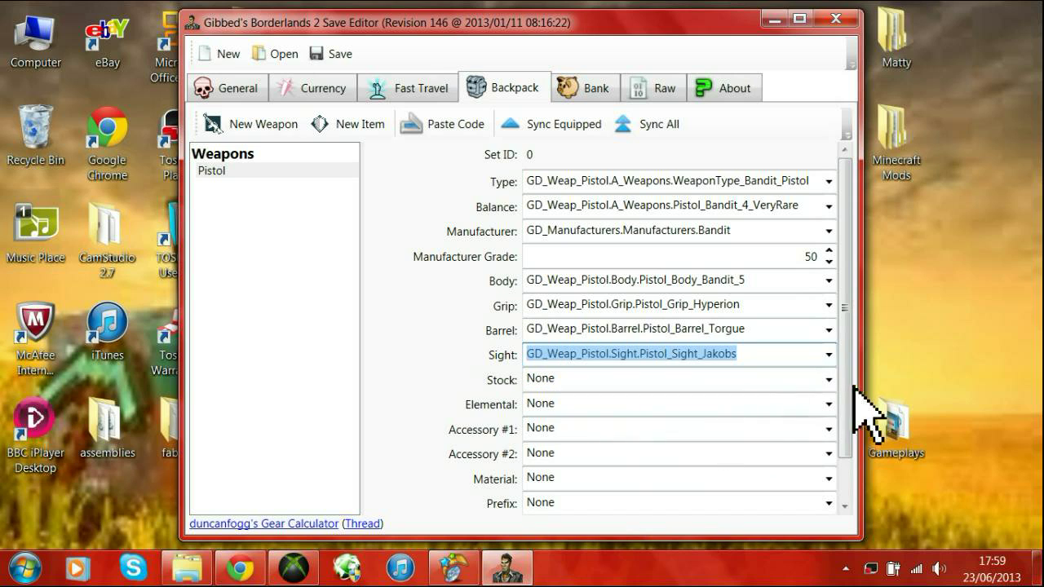
Leave the pistol's stock at None and set its elemental part to Pistol_Elemental_Fire.
left_click(830, 380)
left_click(763, 417)
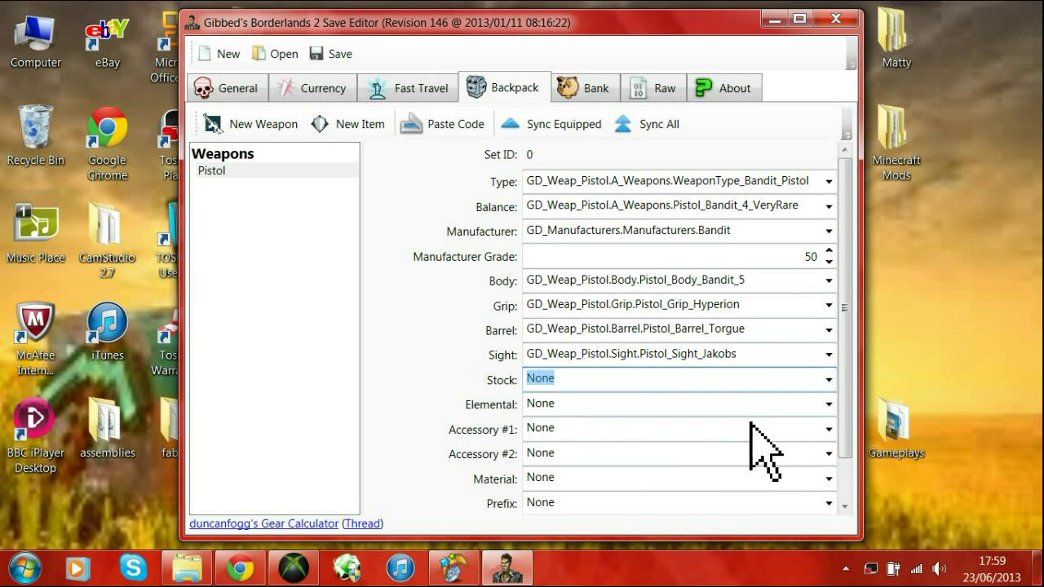
left_click(833, 410)
left_click(730, 501)
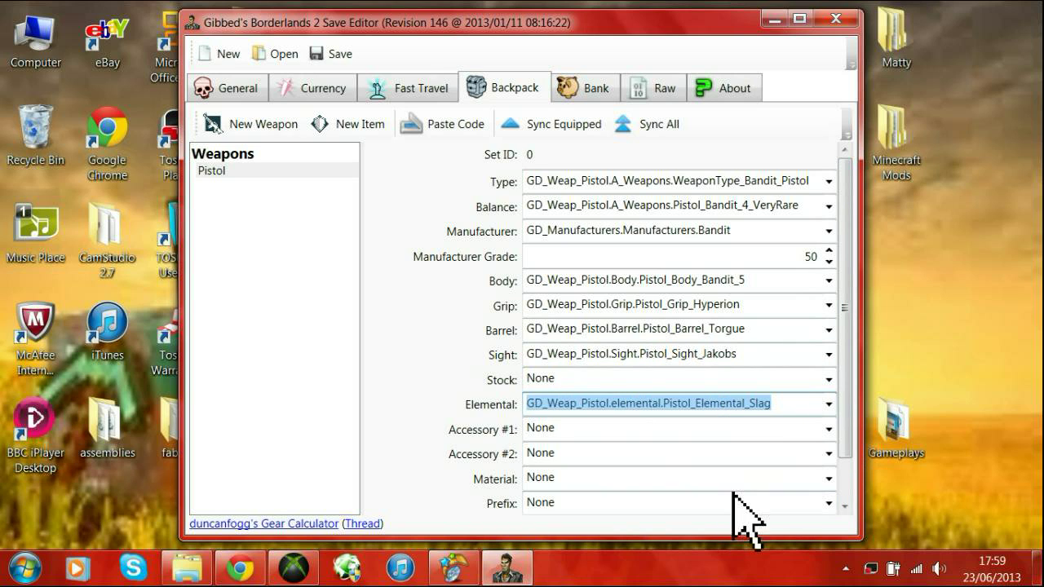
left_click(831, 404)
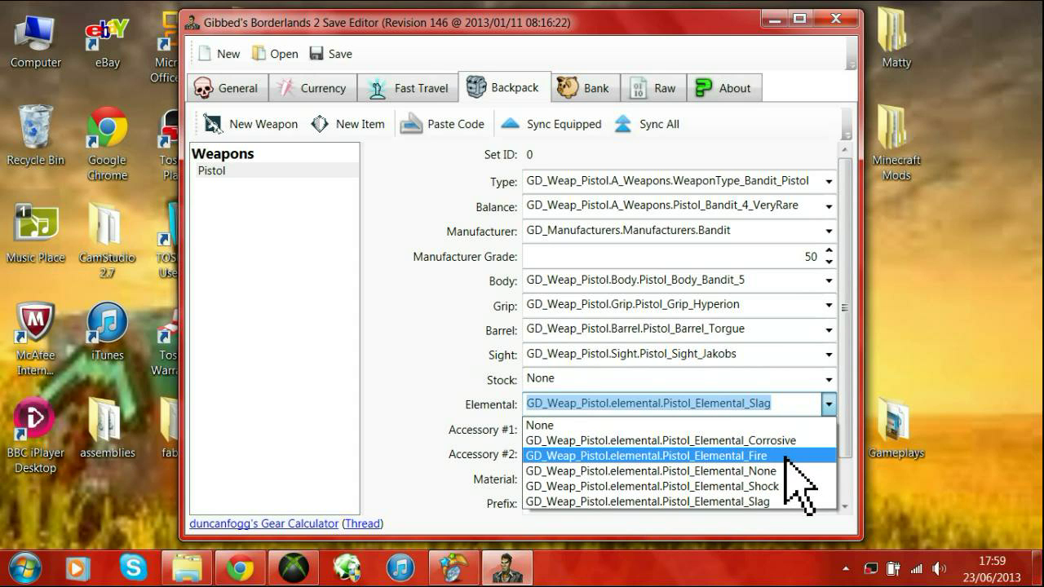
left_click(773, 457)
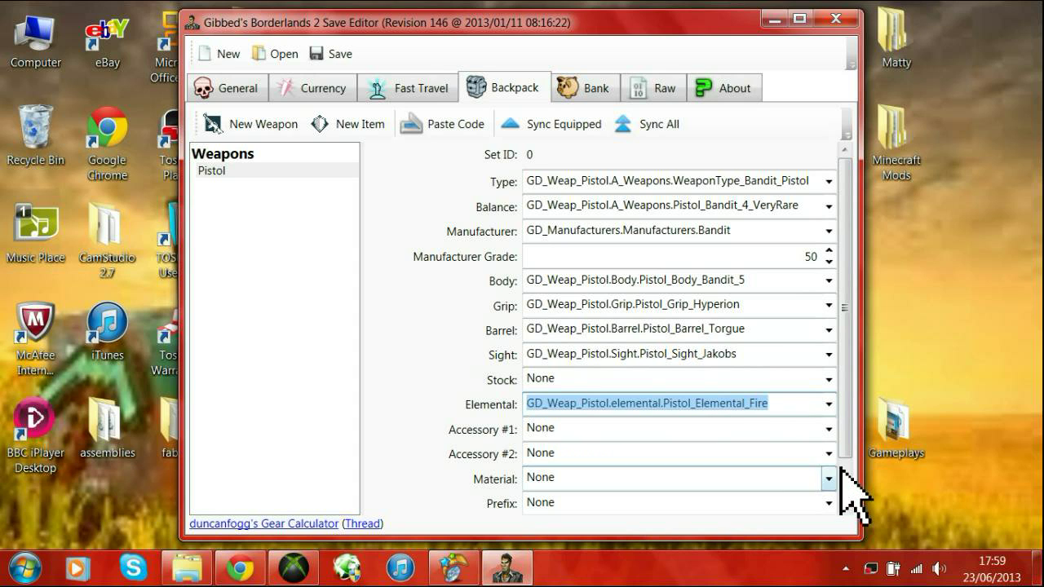
Set the pistol's Accessory #1 to Pistol_Accessory_Tech_2_Damage and leave Accessory #2, Material and Prefix at None.
left_click(831, 430)
left_click(758, 508)
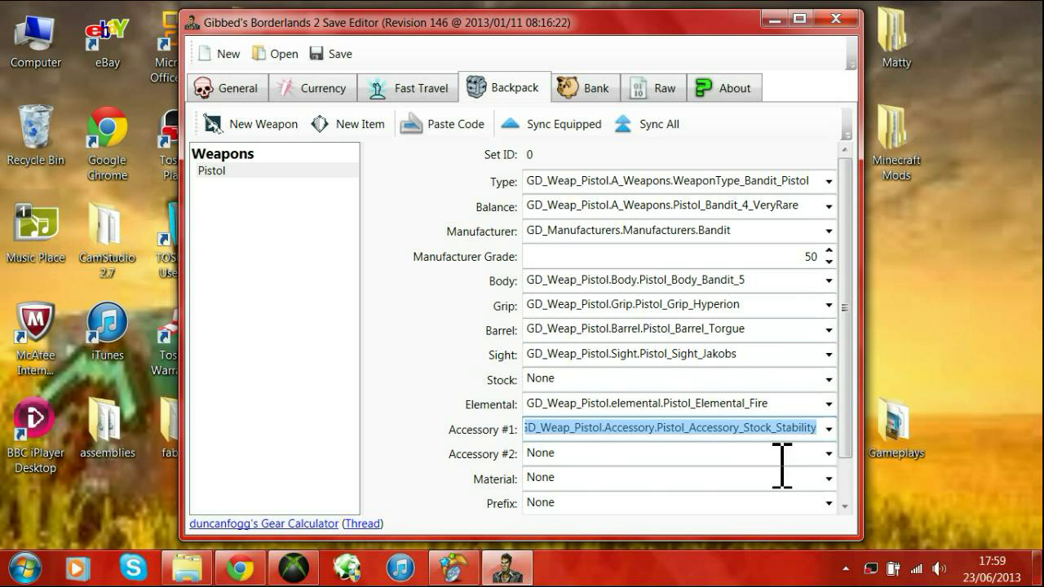
left_click(830, 453)
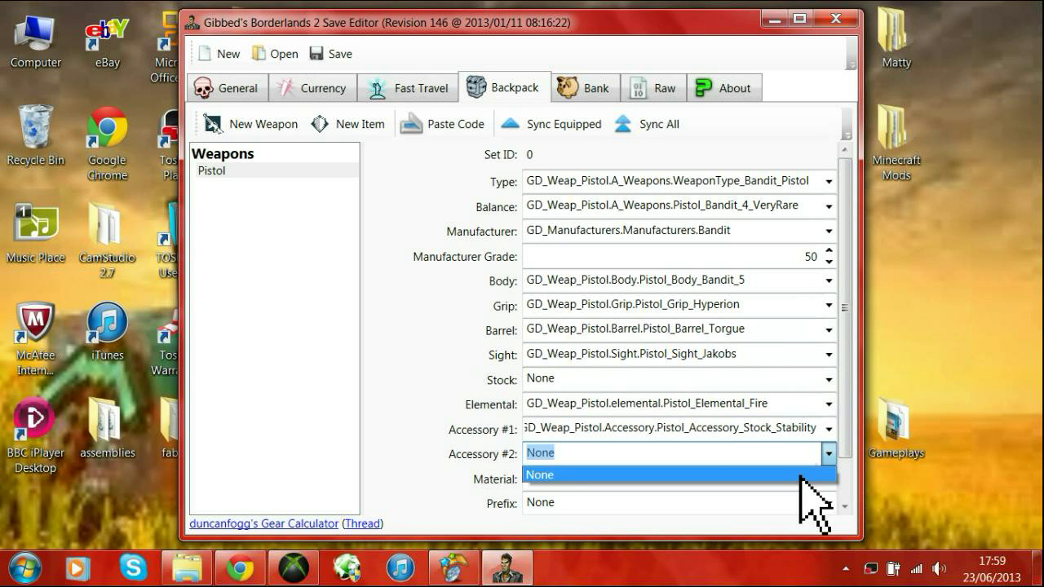
left_click(824, 430)
left_click(829, 429)
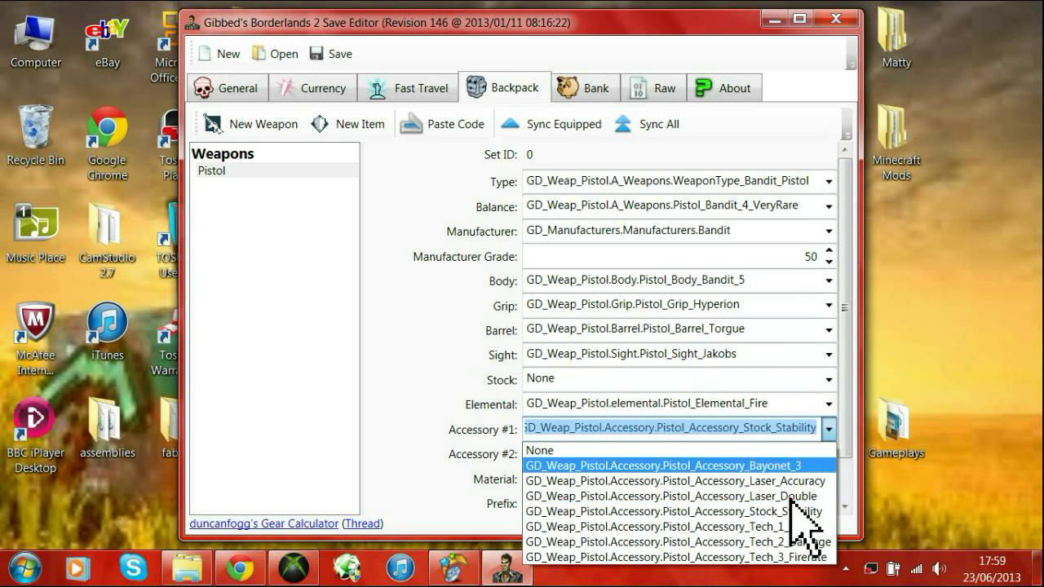
left_click(807, 542)
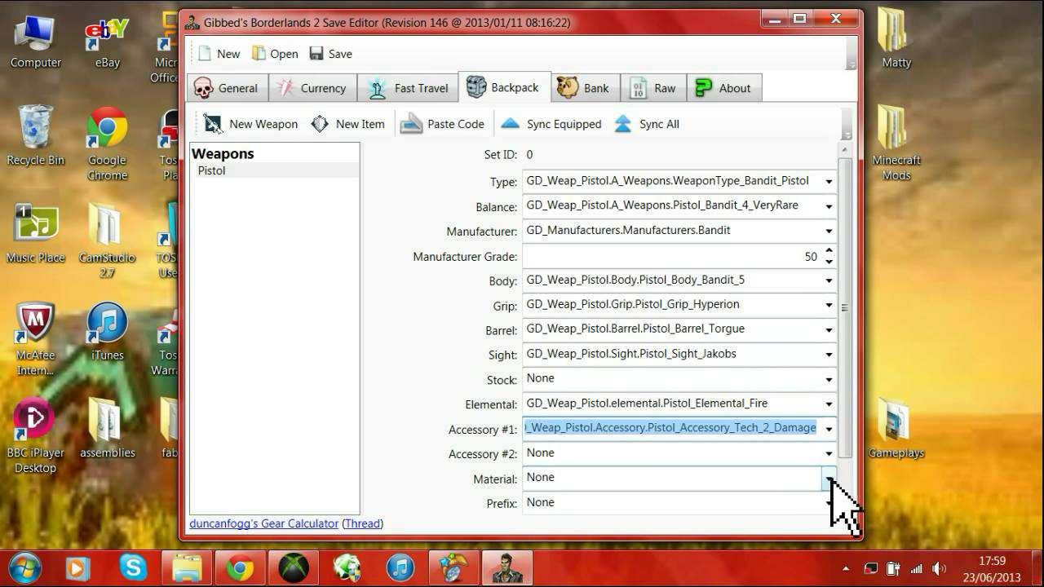
left_click(829, 480)
left_click(825, 504)
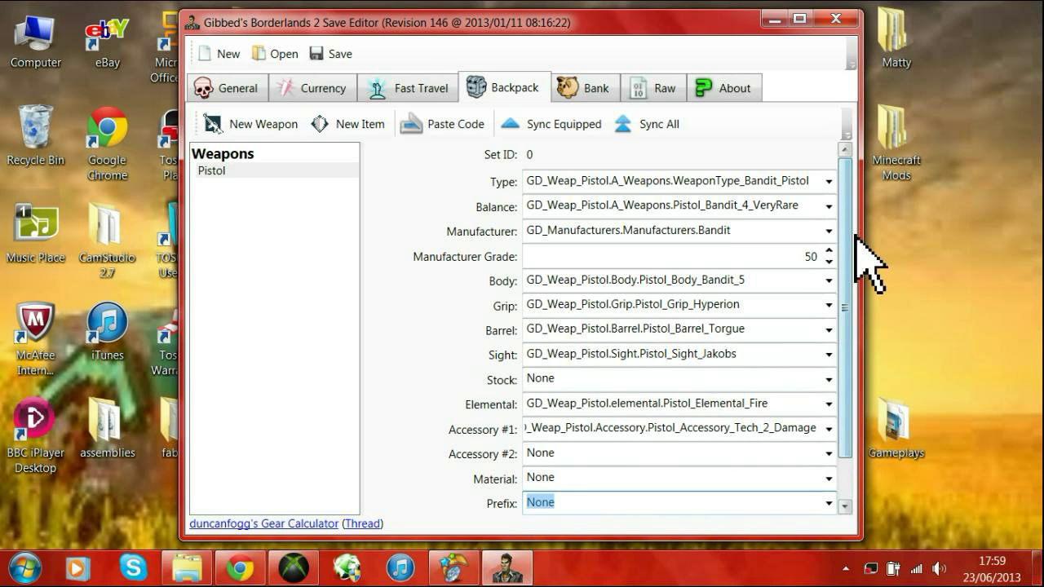
left_click(212, 172)
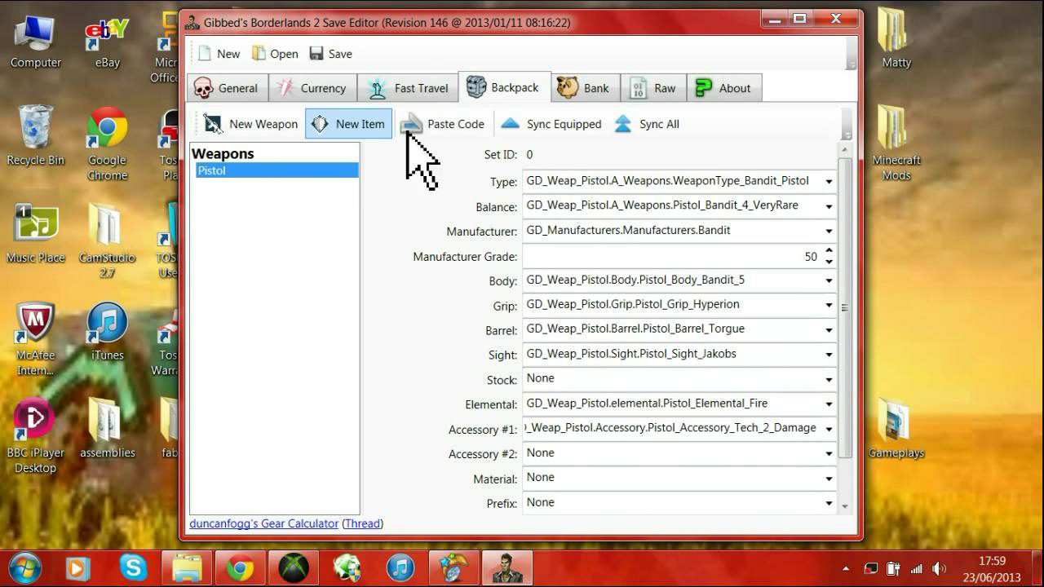
Look over the bank, the raw save data and the about information, and return to the general character settings.
left_click(594, 88)
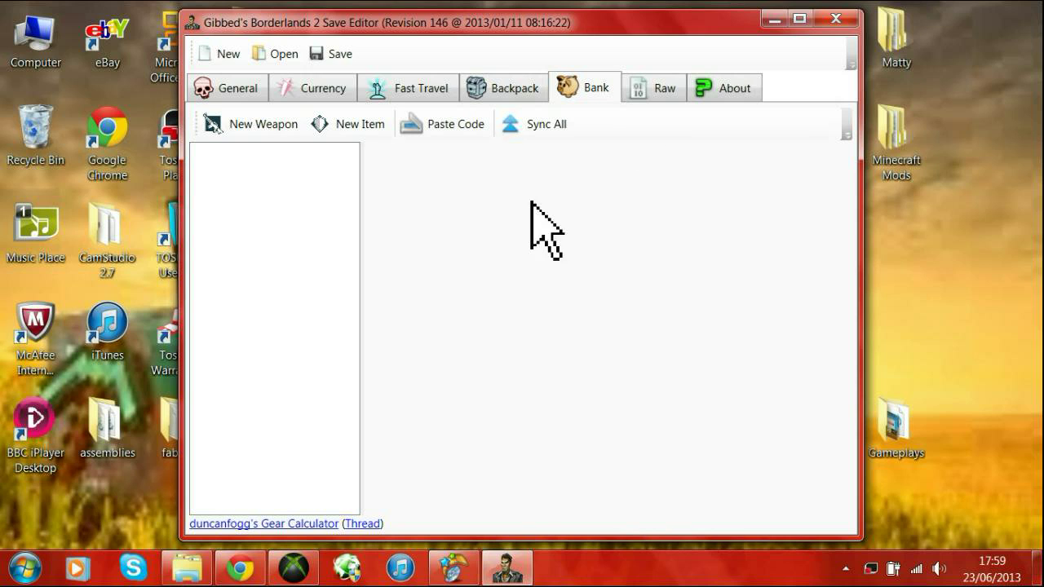
left_click(664, 90)
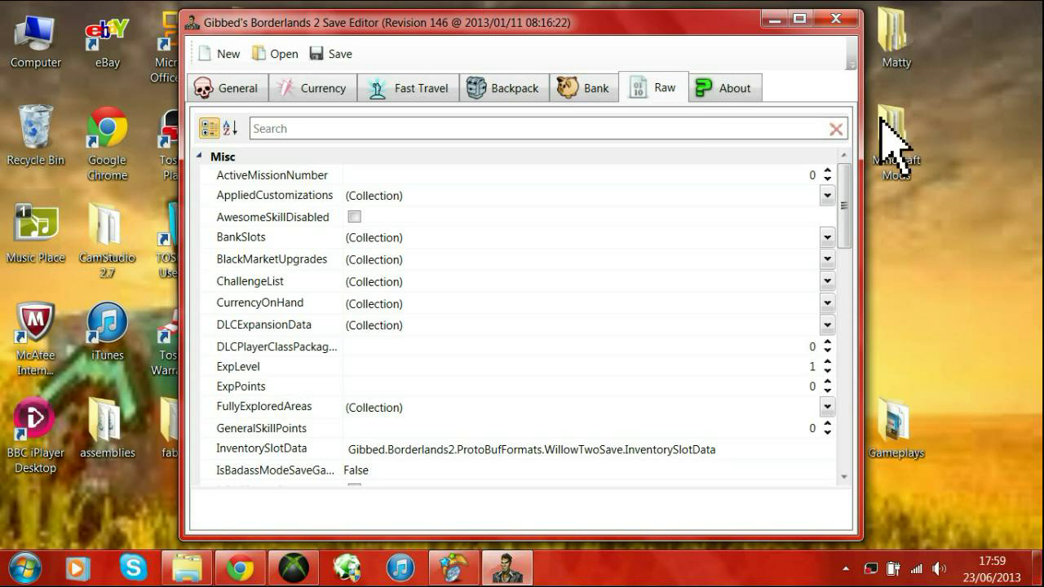
scroll(862, 273, "down", 15)
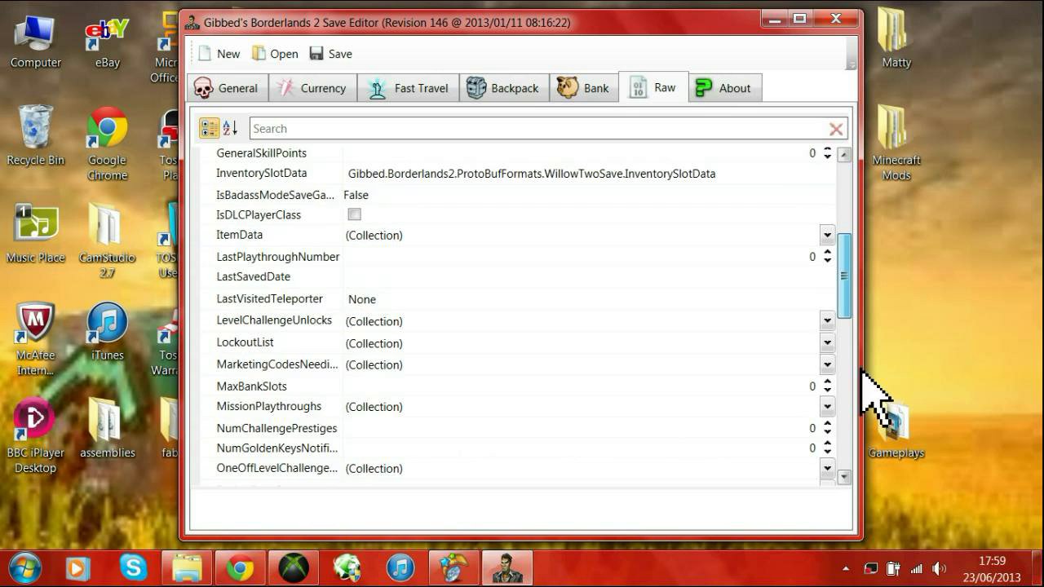
left_click_drag(872, 461, 862, 184)
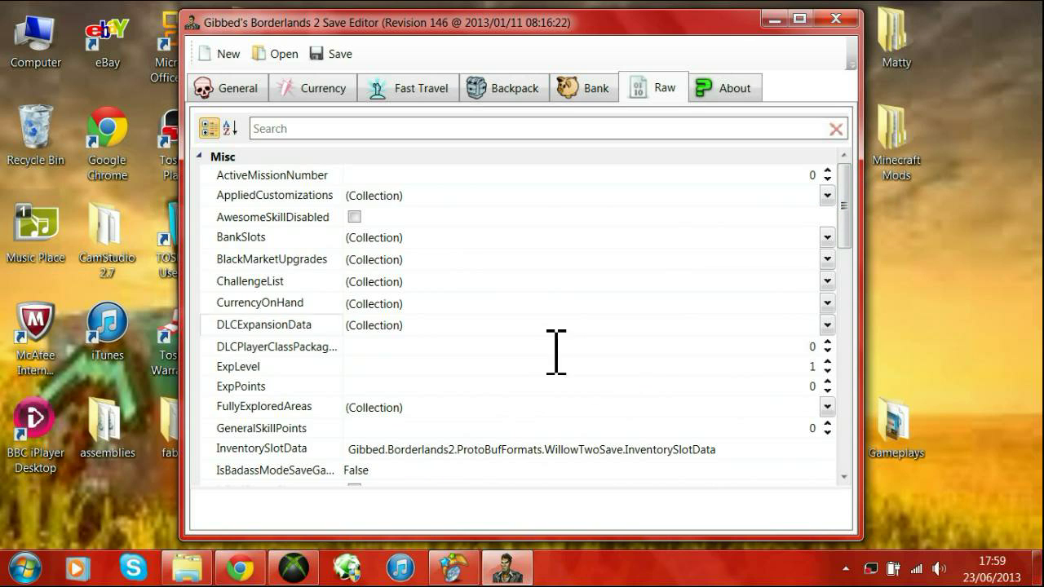
left_click(730, 90)
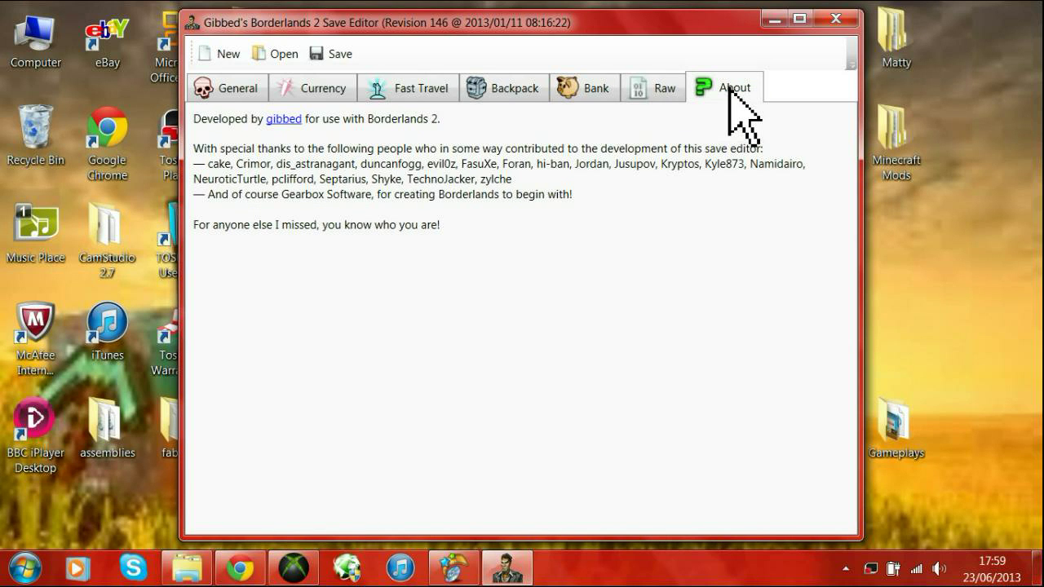
left_click(242, 92)
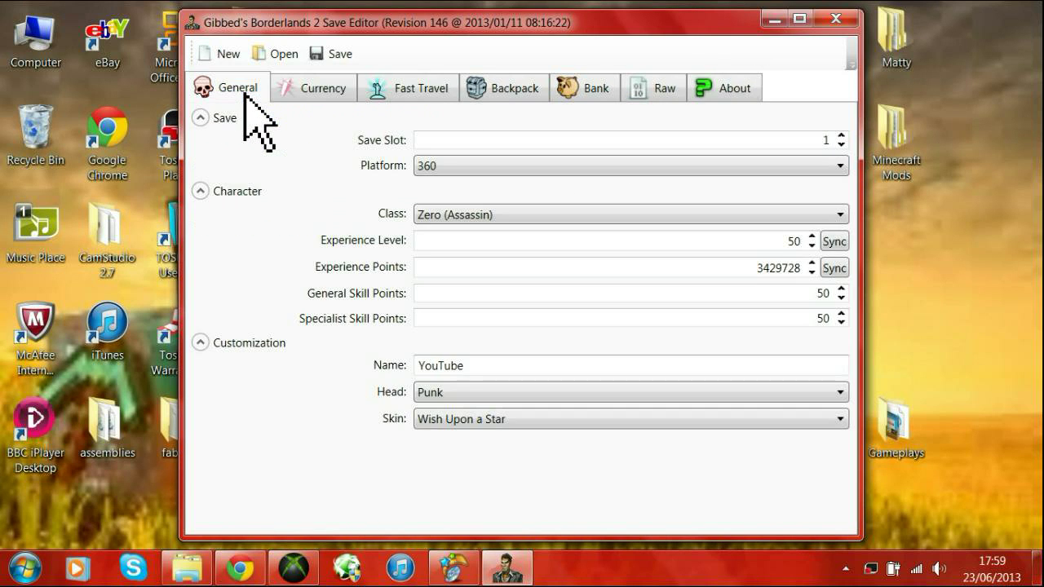
Save the edited character to the Desktop, overwriting the existing SaveGame.sav.
left_click(350, 55)
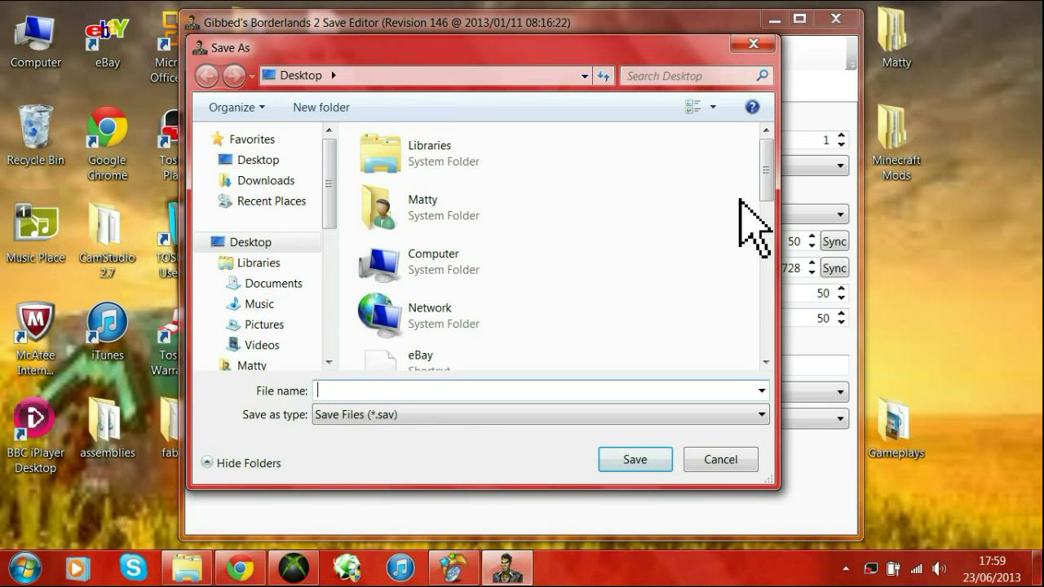
left_click_drag(777, 186, 788, 478)
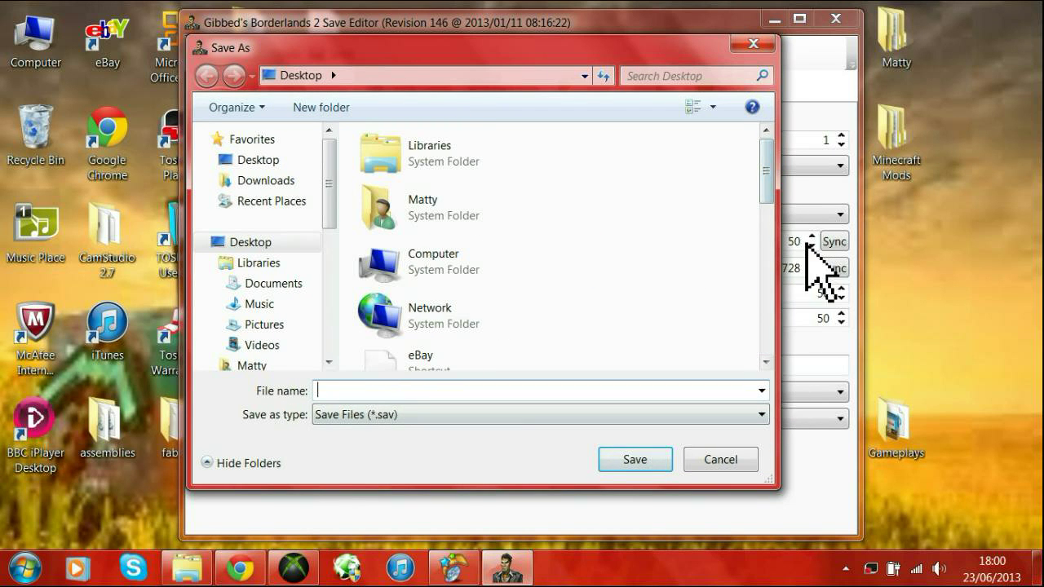
left_click_drag(779, 196, 788, 380)
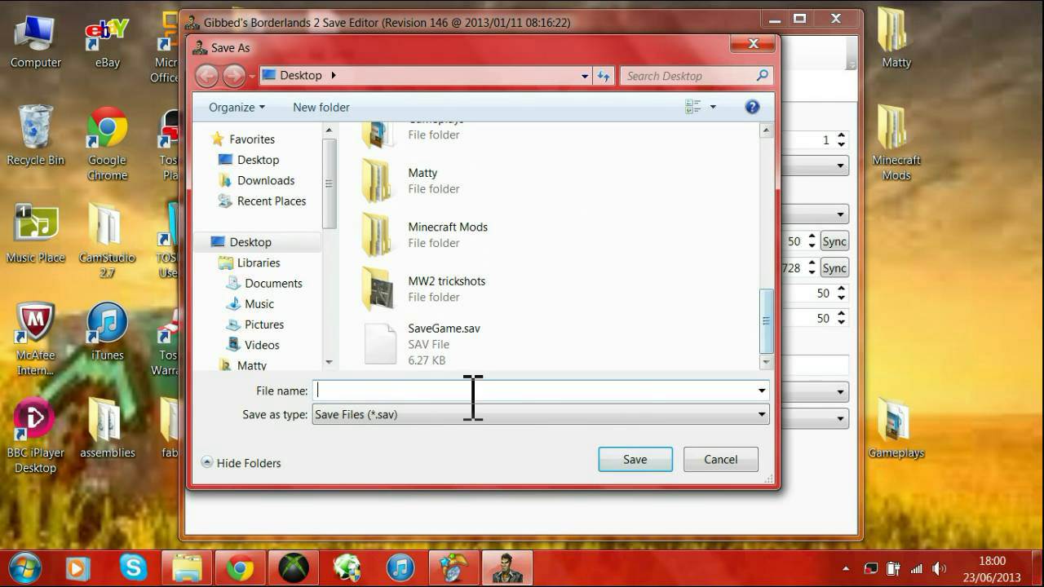
left_click(522, 359)
left_click(636, 459)
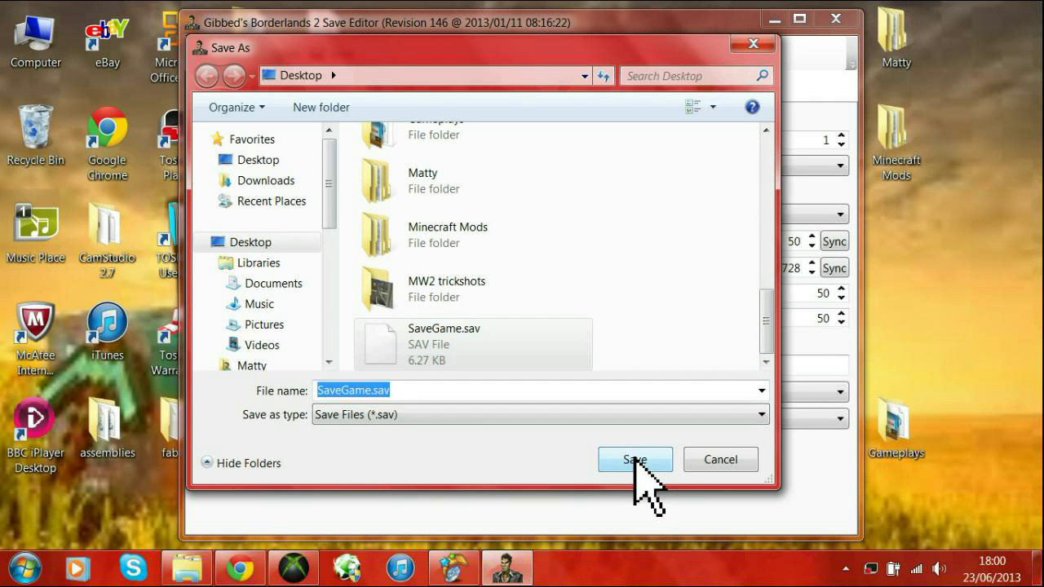
left_click(613, 346)
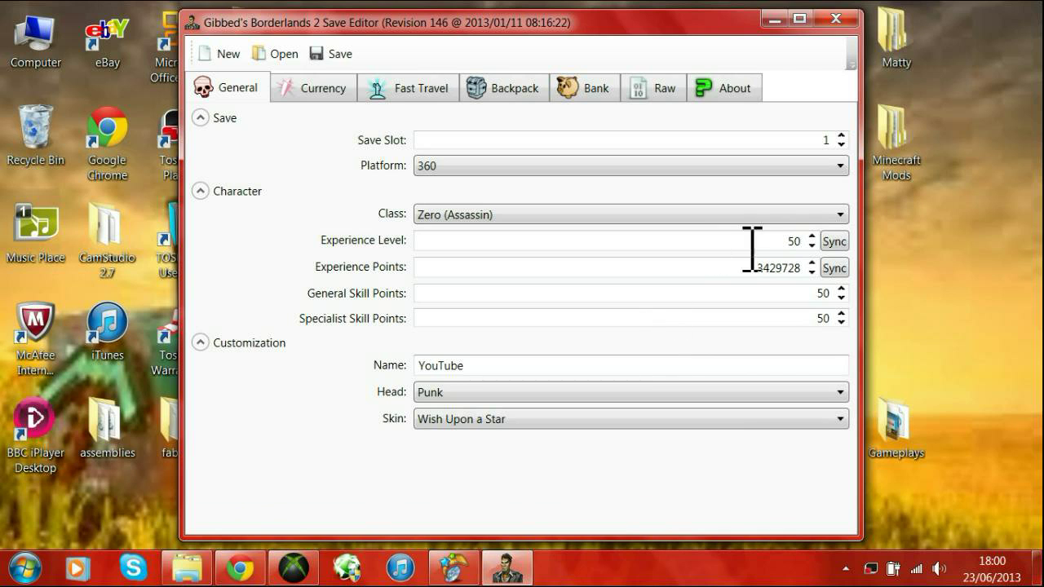
Minimize the save editor, switch to Horizon and show the contents of the flash drive's YOUTUBE - Level 1 package.
left_click(774, 18)
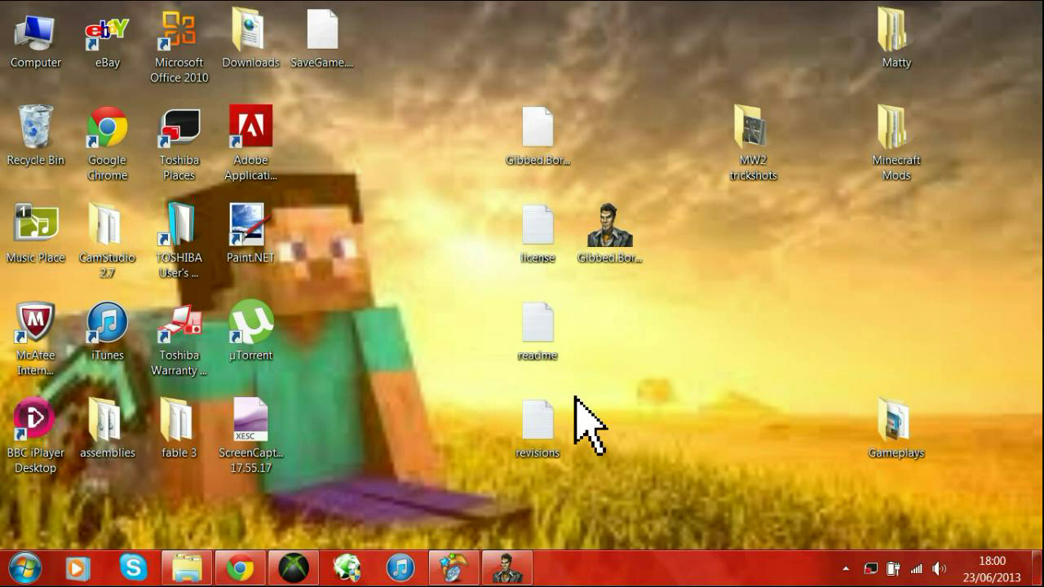
left_click(295, 569)
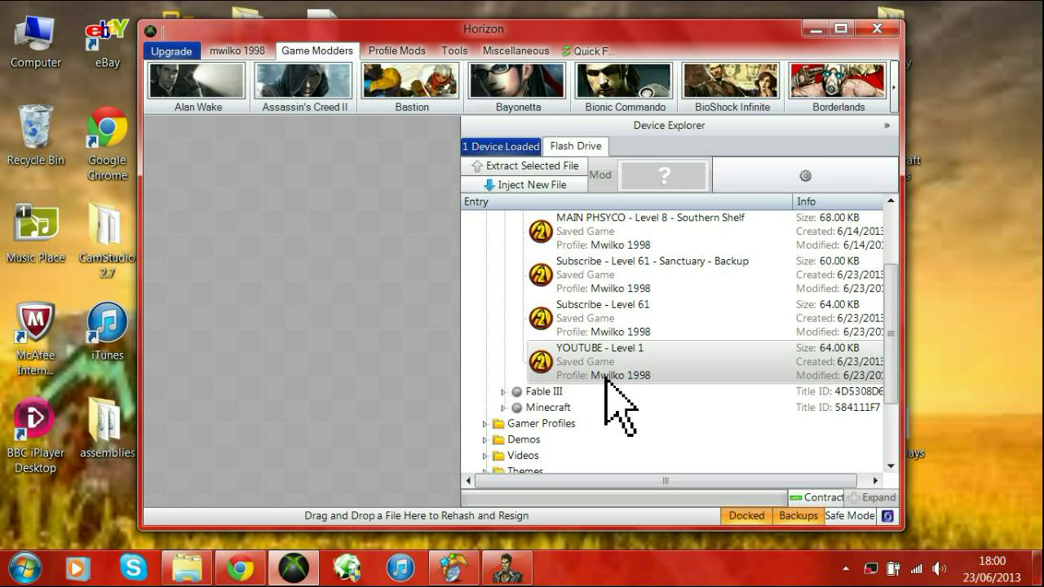
left_click_drag(605, 375, 433, 375)
left_click_drag(286, 305, 433, 239)
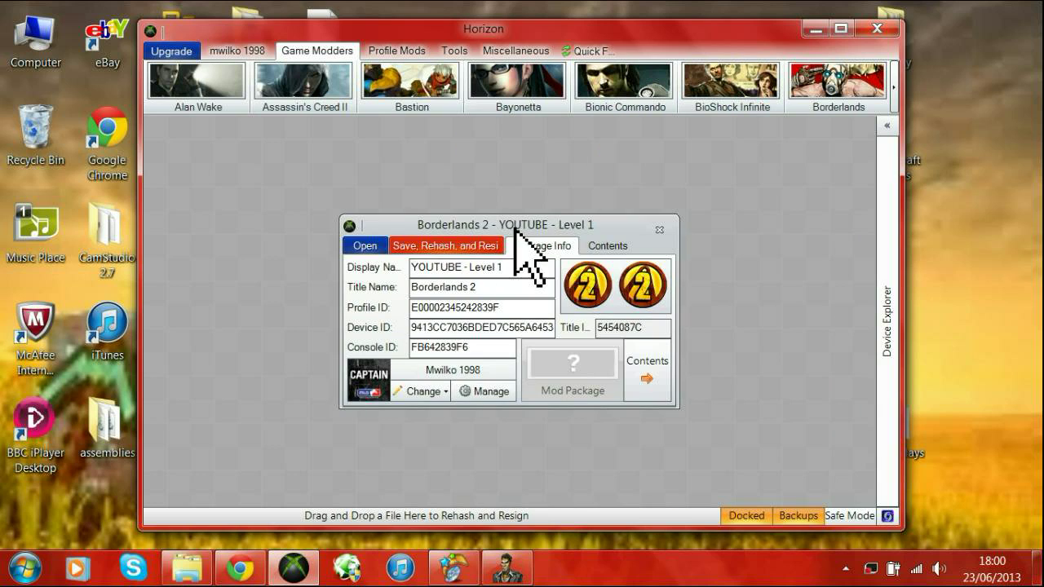
left_click(608, 245)
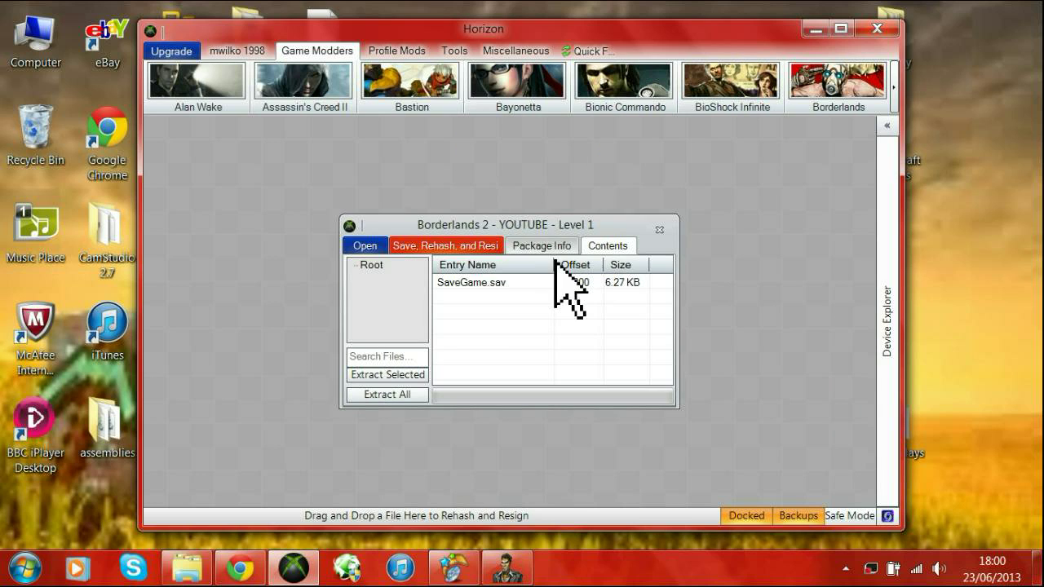
Replace SaveGame.sav in the package with the modded SaveGame.sav from the Desktop.
right_click(480, 289)
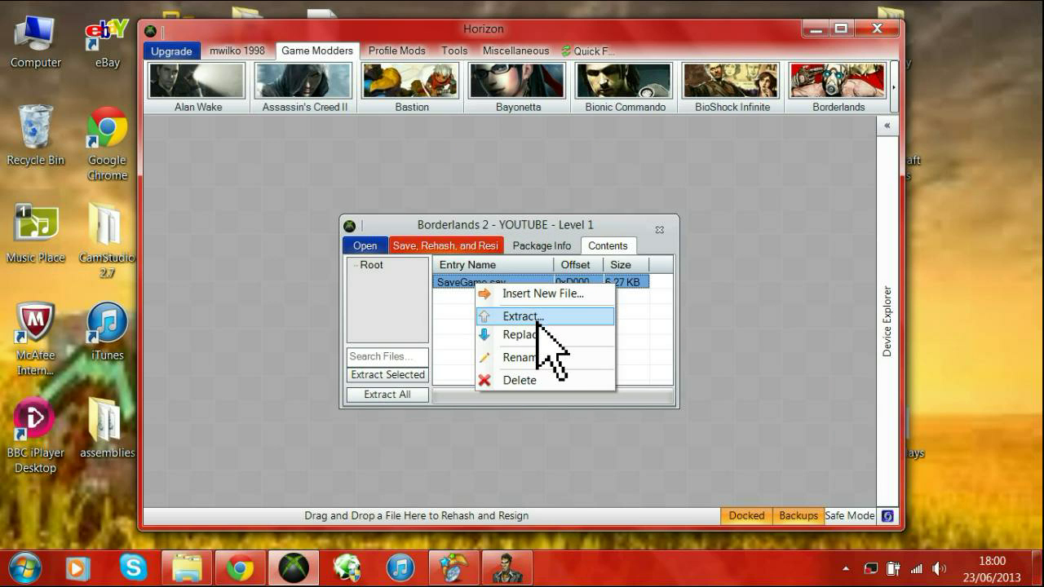
left_click(522, 316)
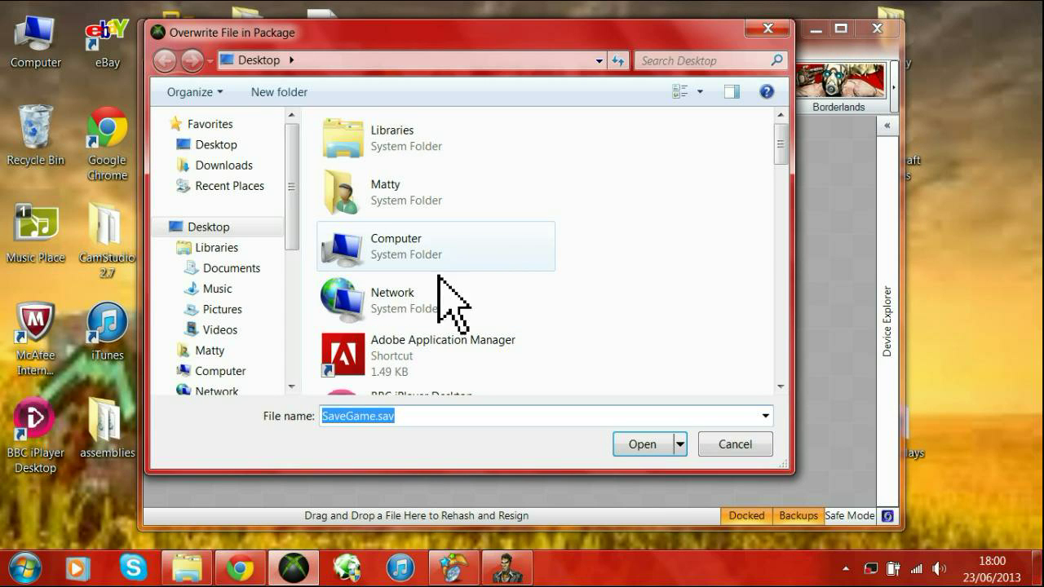
left_click_drag(785, 155, 795, 401)
left_click(420, 312)
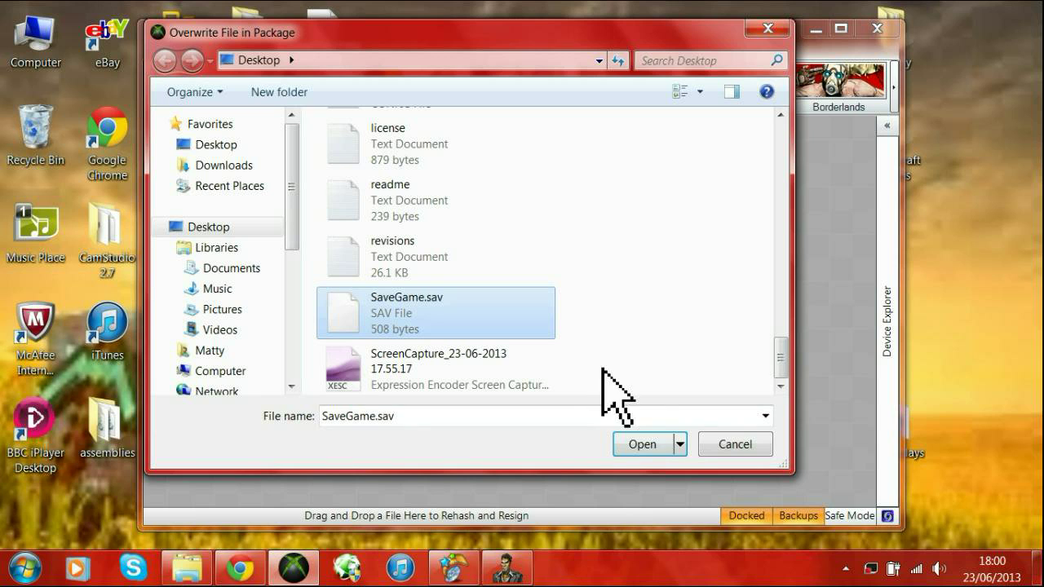
left_click(677, 445)
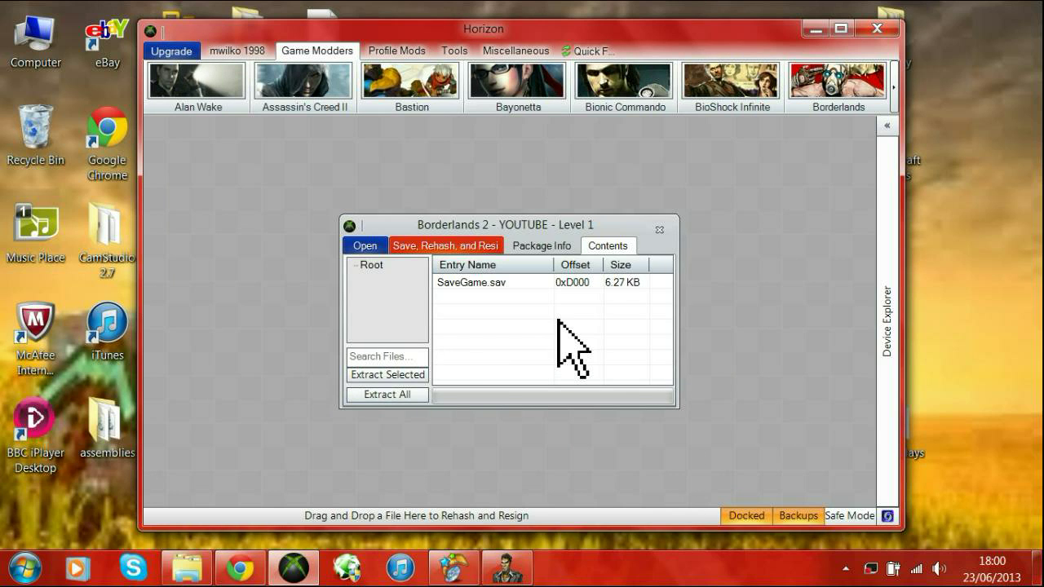
left_click(521, 309)
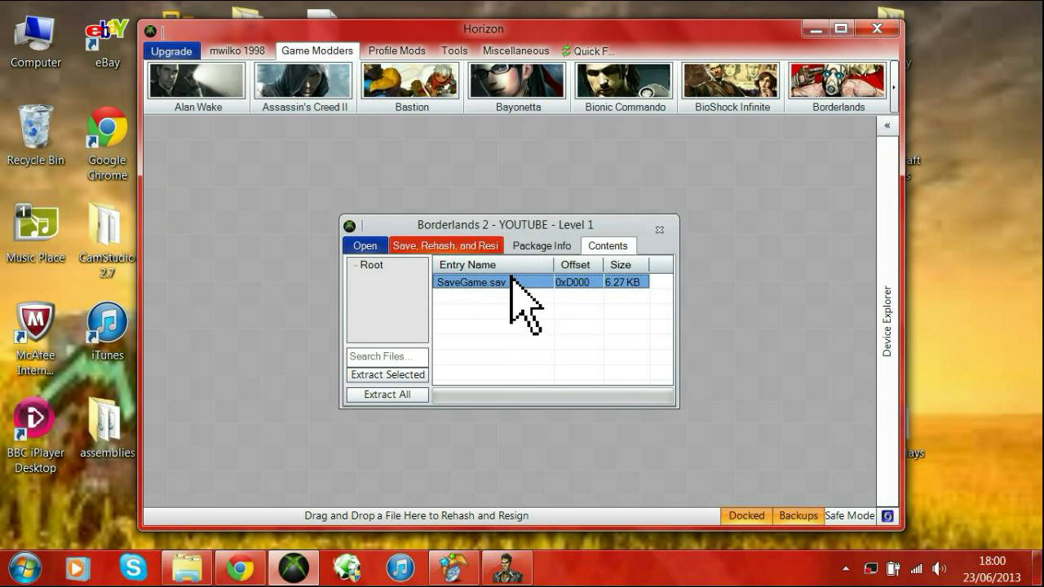
Save, rehash and resign the YOUTUBE - Level 1 package to the flash drive and close it.
left_click(465, 252)
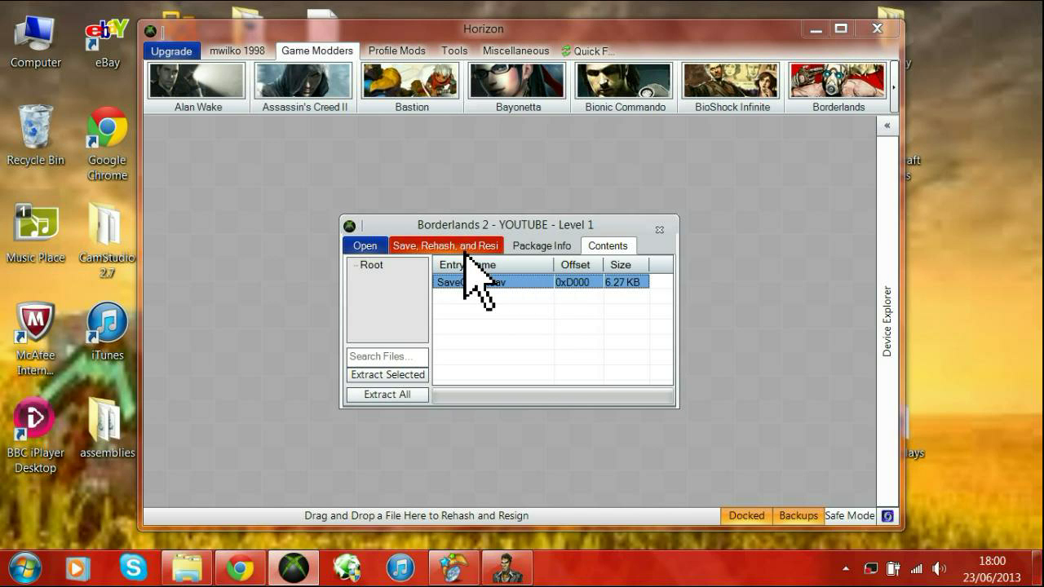
left_click(532, 313)
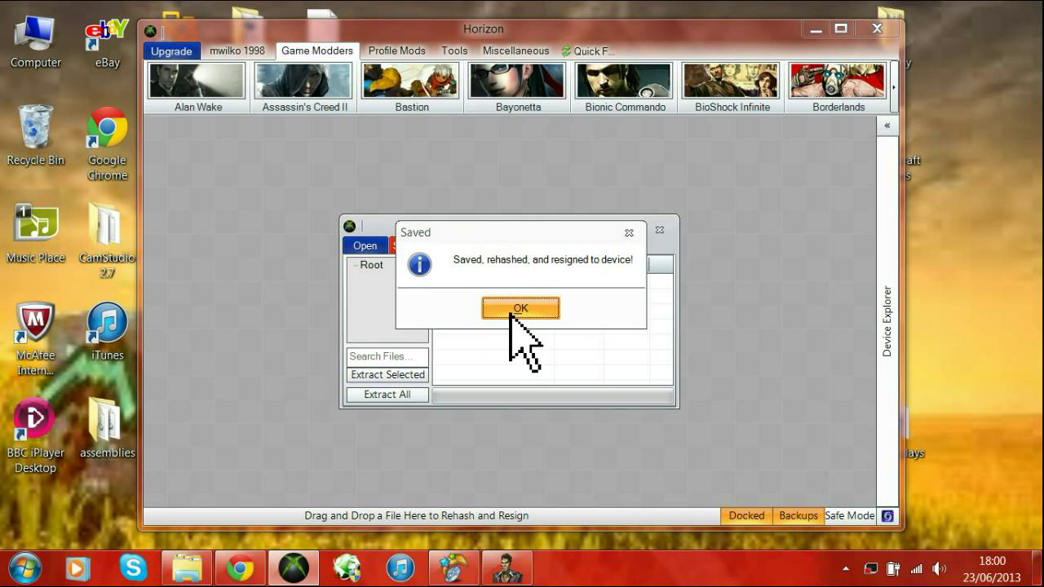
left_click(511, 310)
left_click(667, 230)
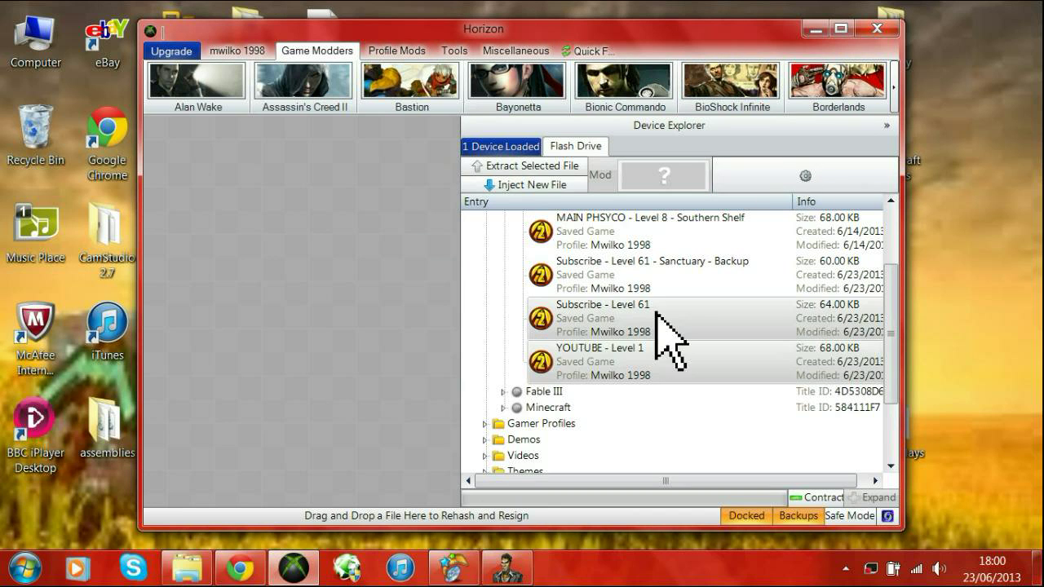
Reopen the YOUTUBE - Level 1 package to check its information, close it and exit Horizon.
left_click_drag(600, 367, 377, 326)
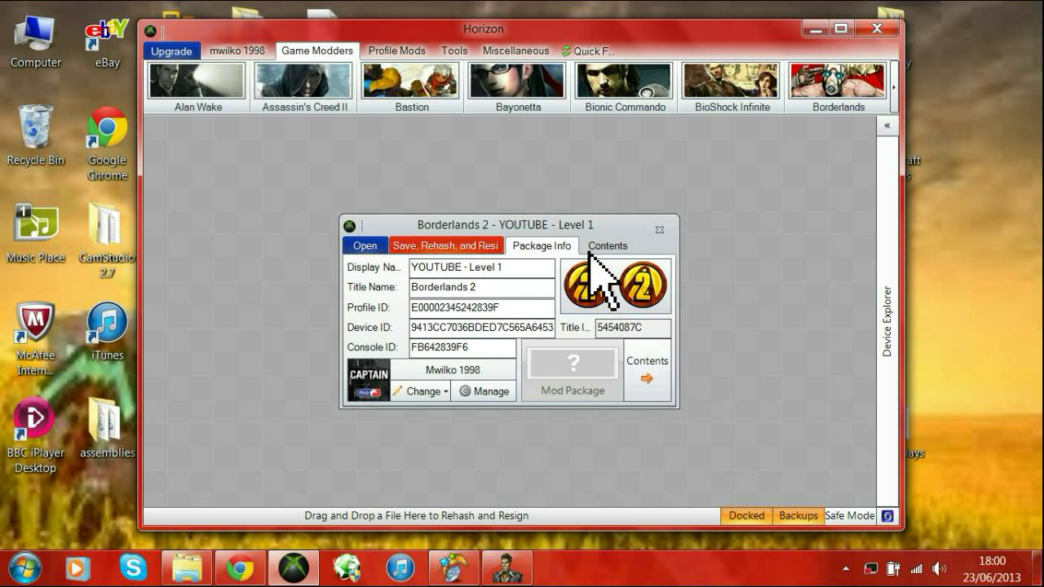
left_click(661, 230)
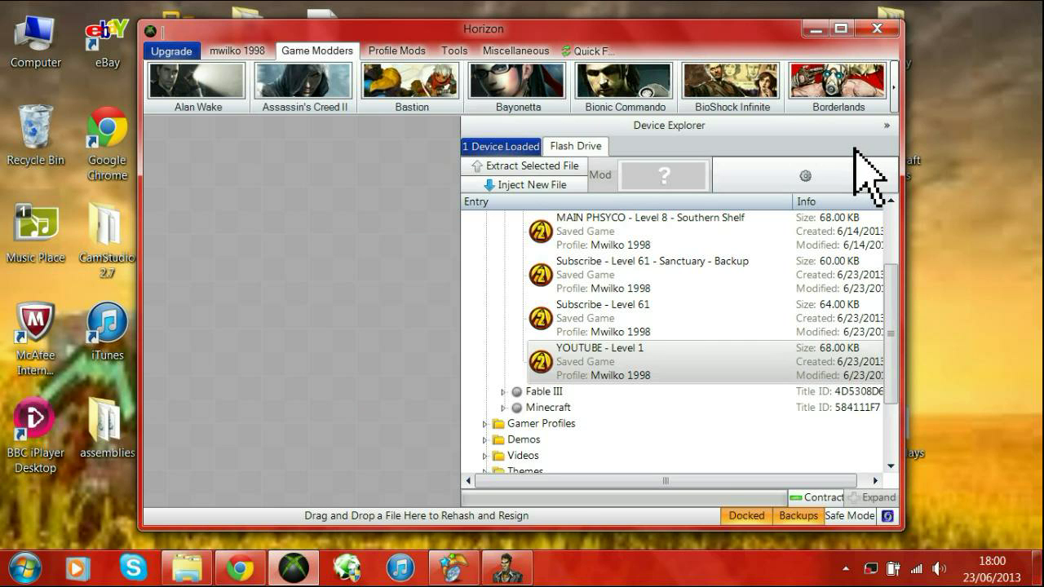
left_click(885, 31)
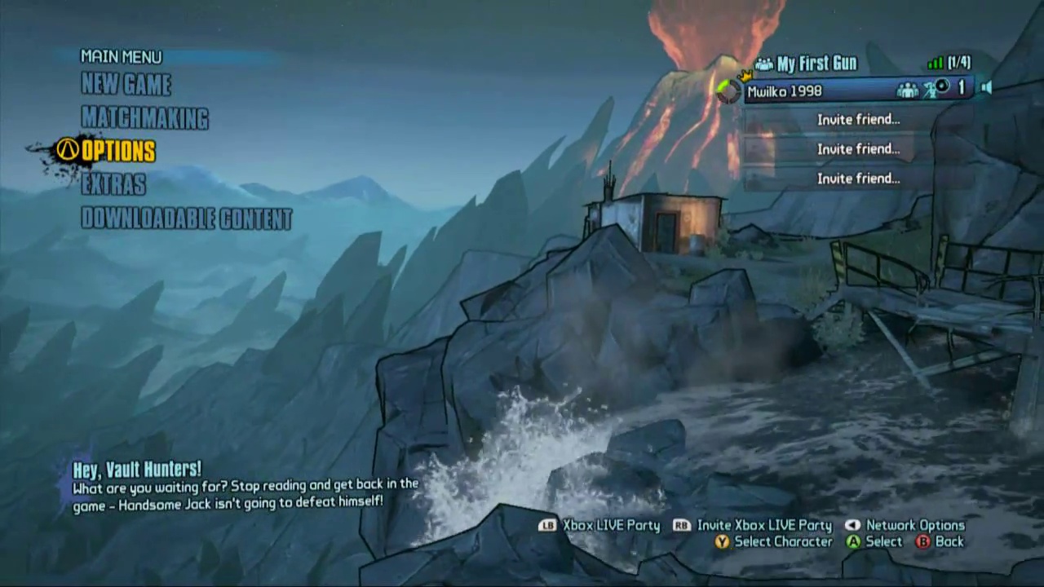
Load the level 50 Assassin character YouTube in Borderlands 2 and continue its game.
key("y")
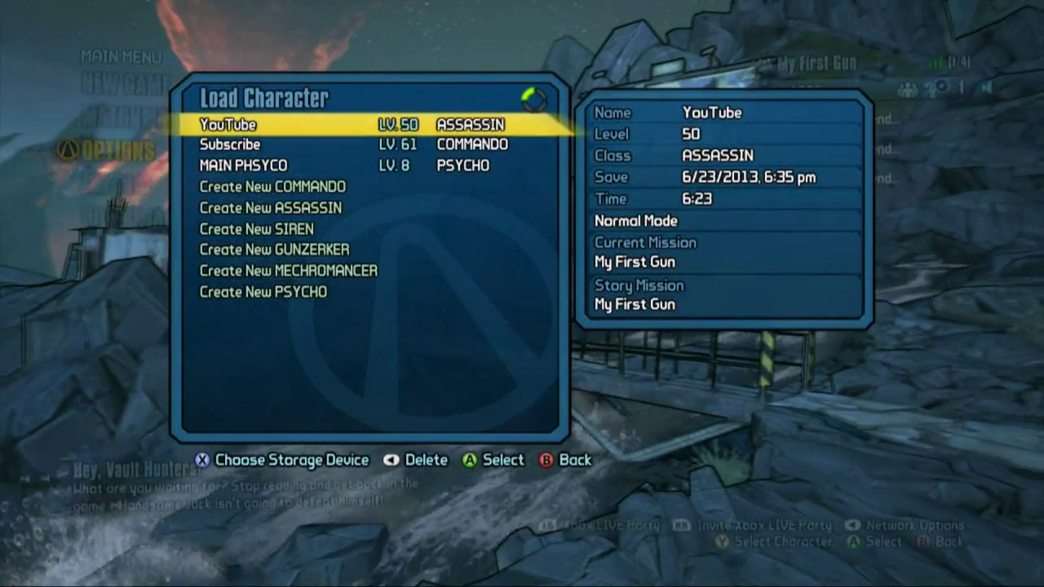
key("Return")
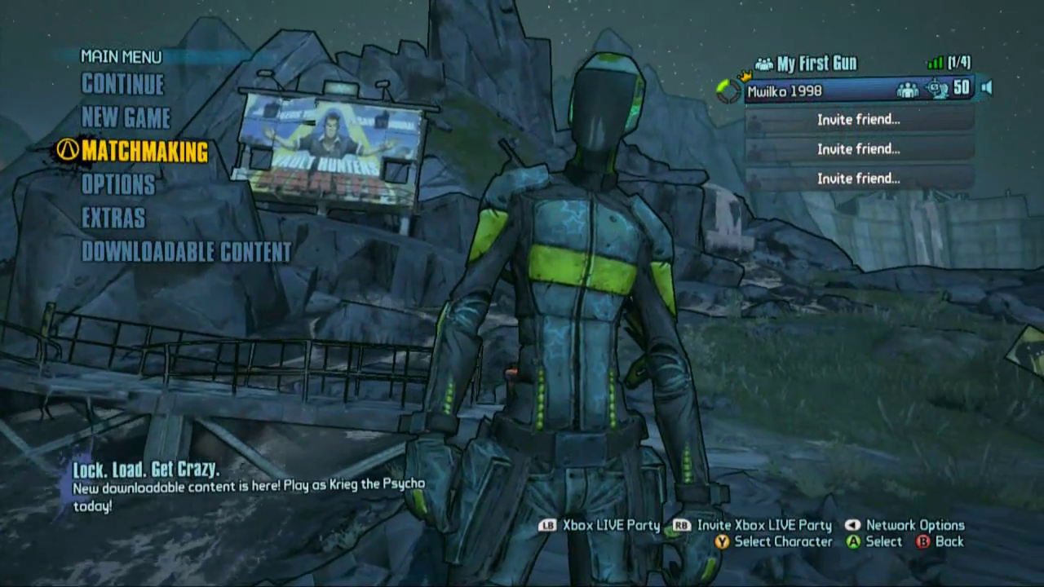
key("Up")
key("Up")
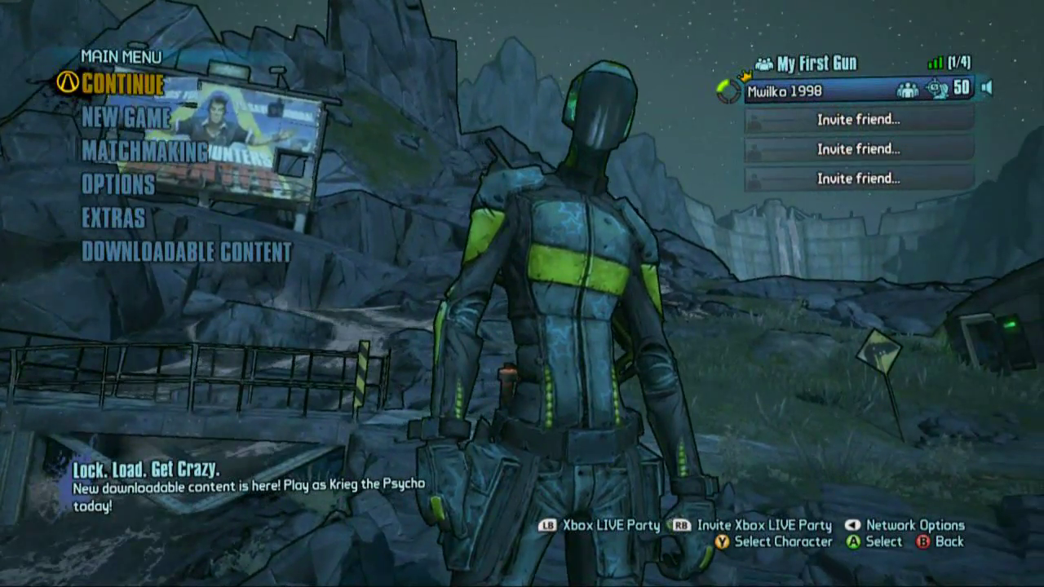
key("Return")
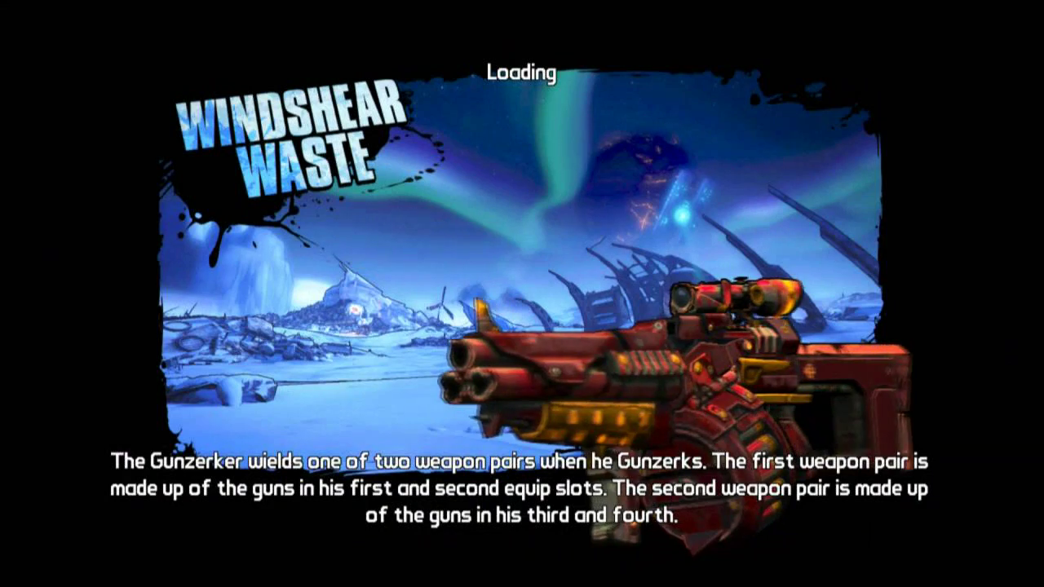